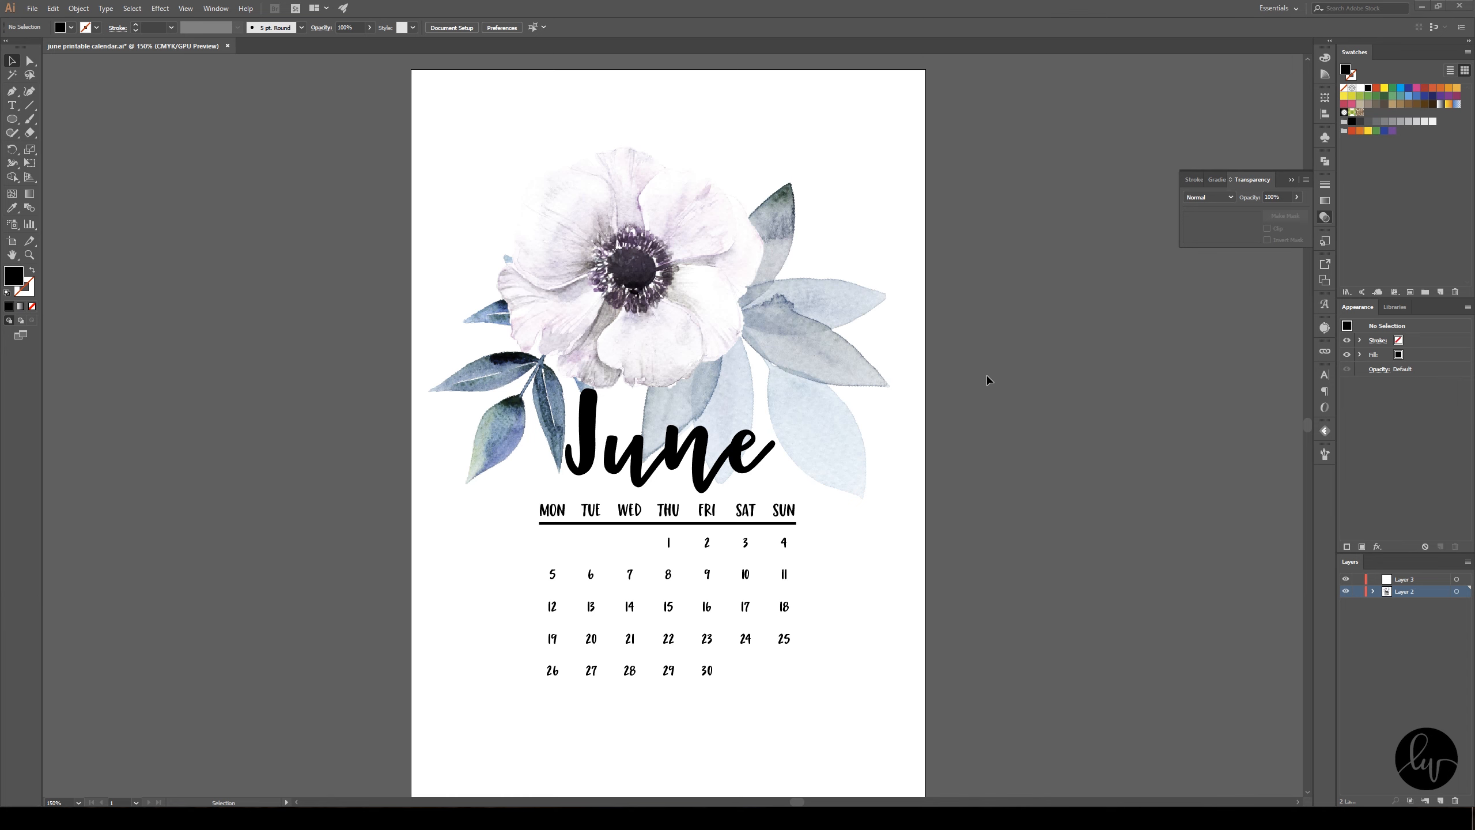
left_click(327, 487)
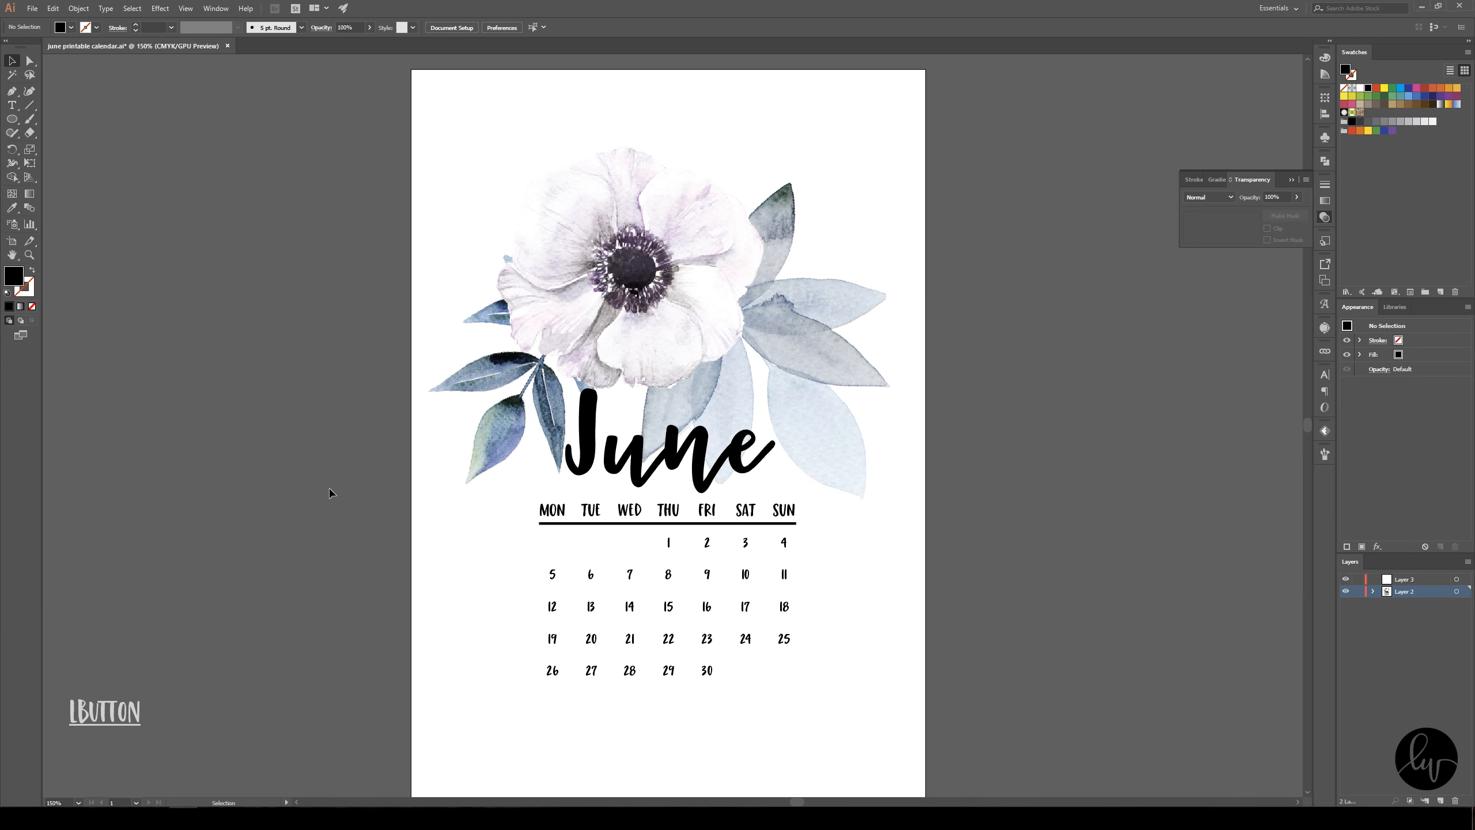
left_click(310, 534)
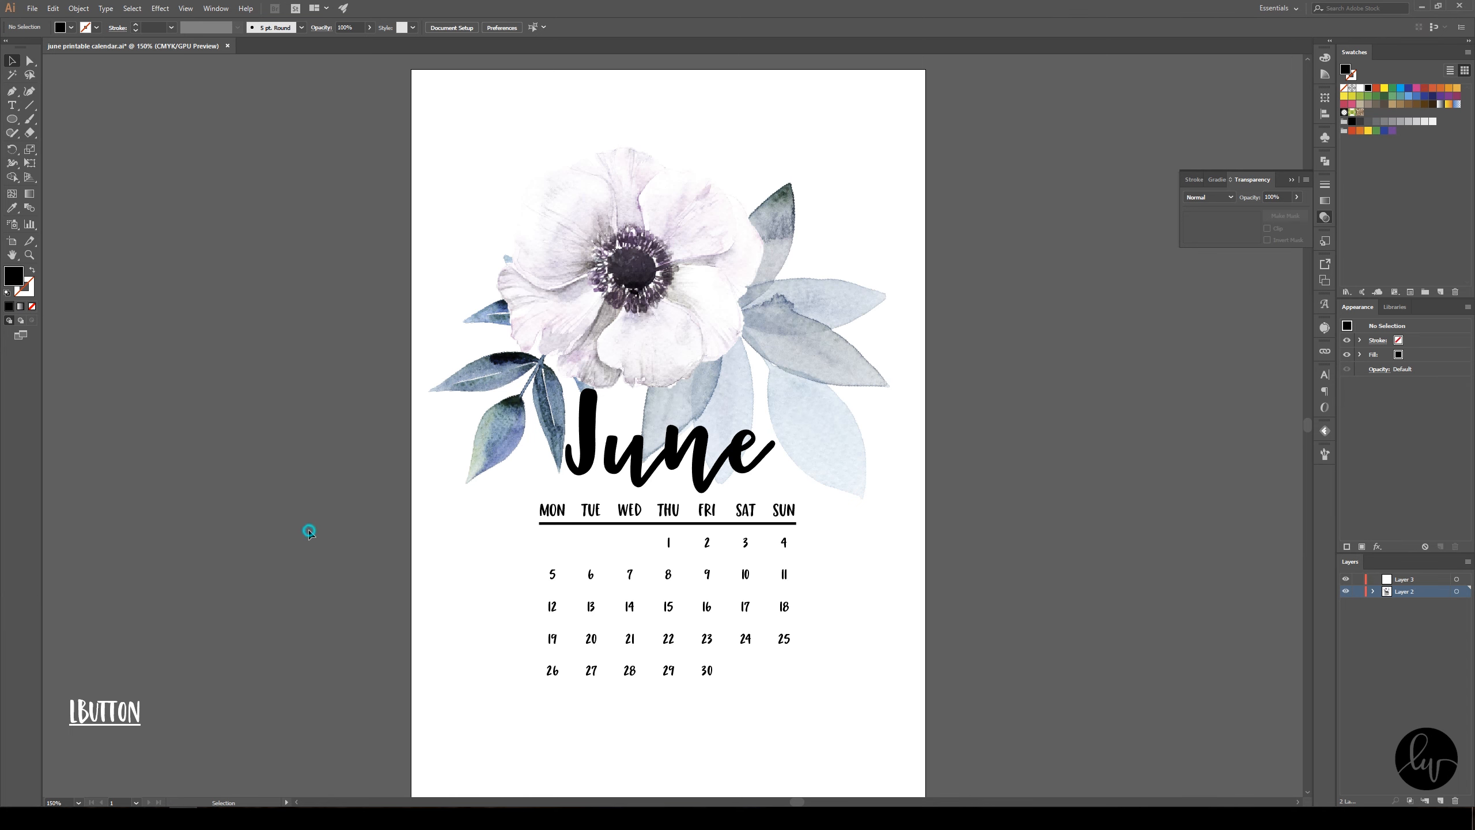
key("v")
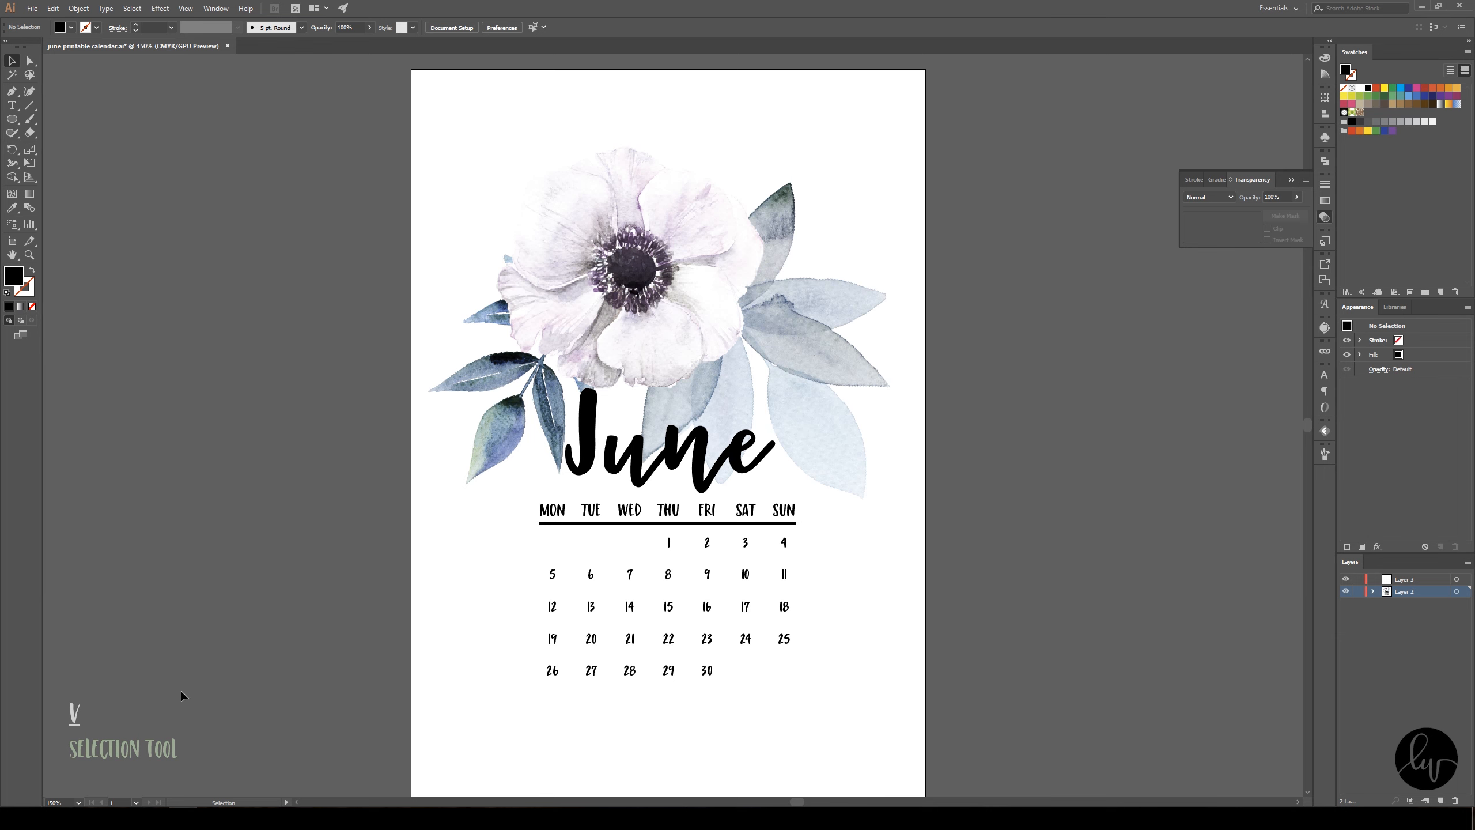
key("y")
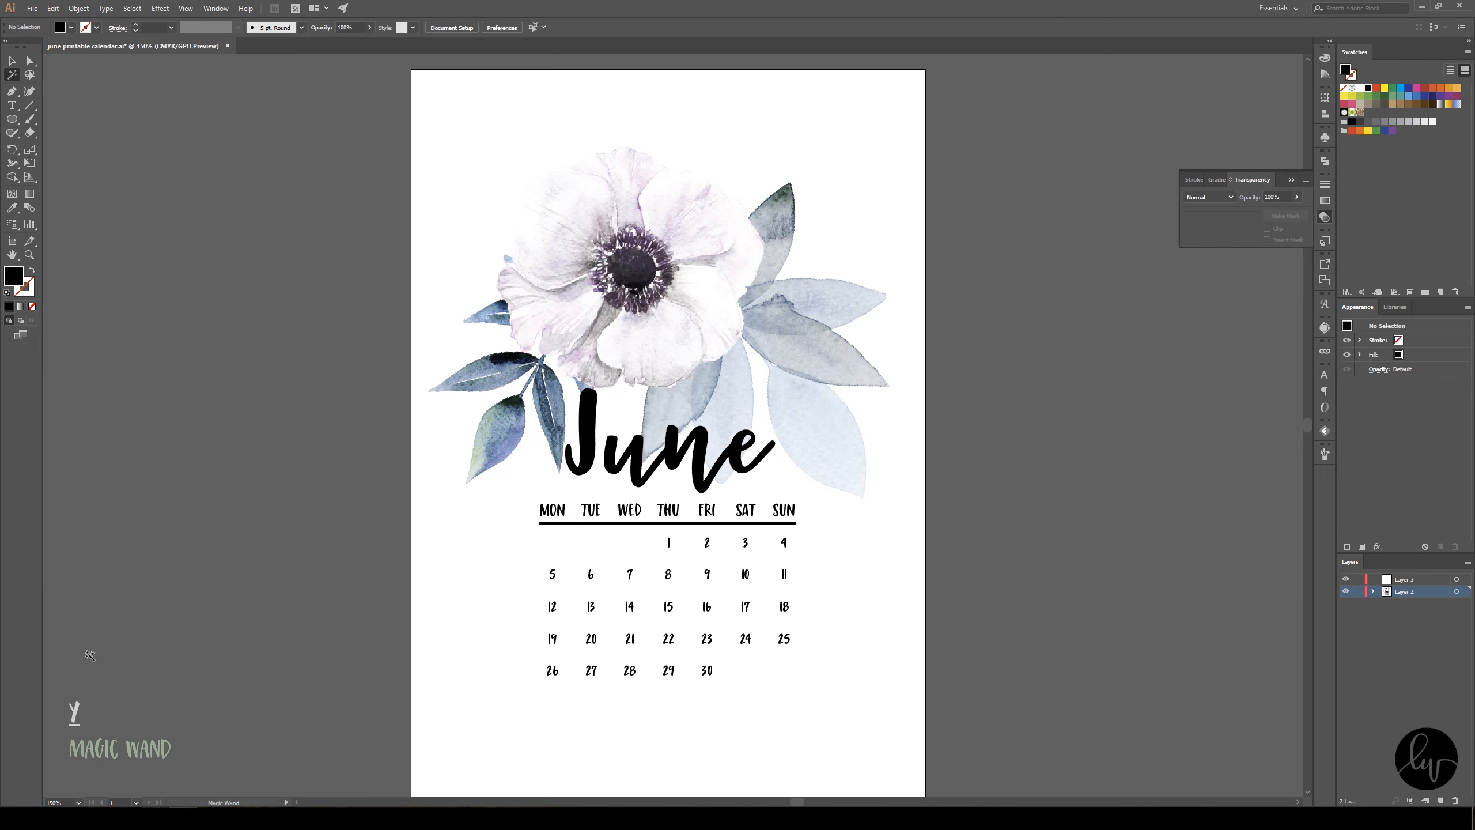
key("h")
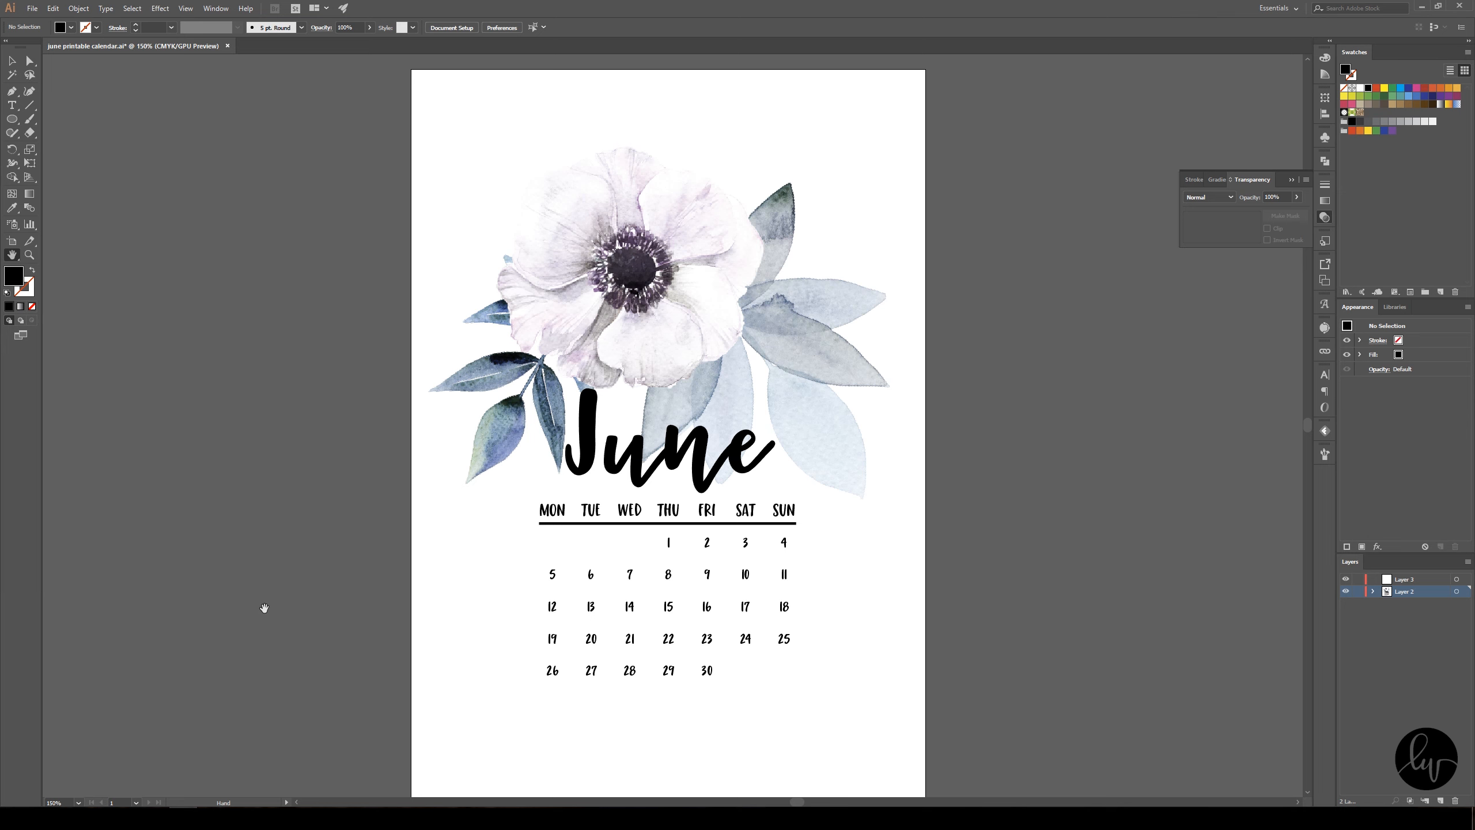
key("v")
key("a")
Create a new portrait A4 document, 210 x 297 mm, with one artboard, CMYK colour and 300 ppi raster effects
left_click(32, 8)
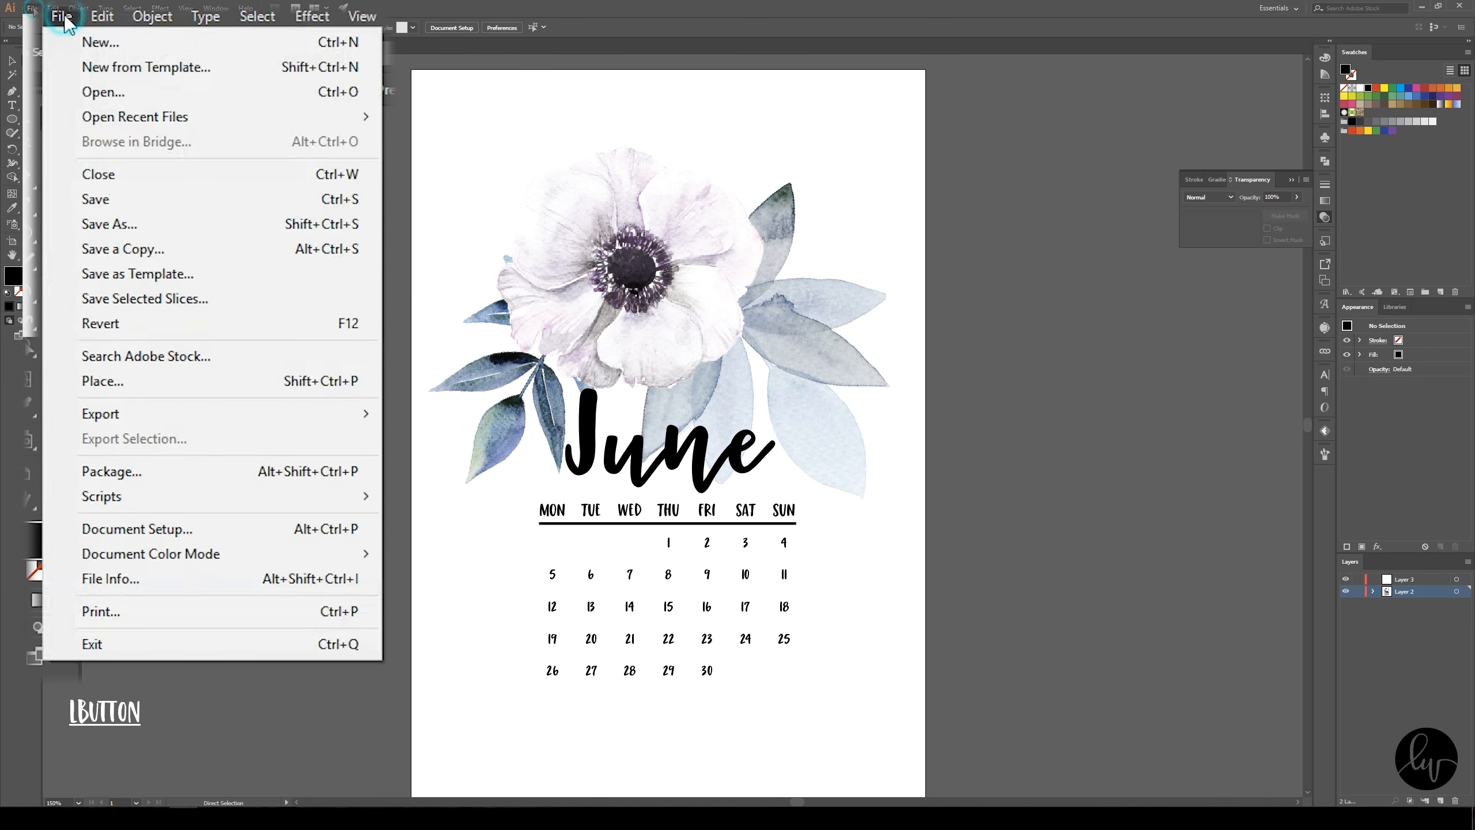
left_click(34, 23)
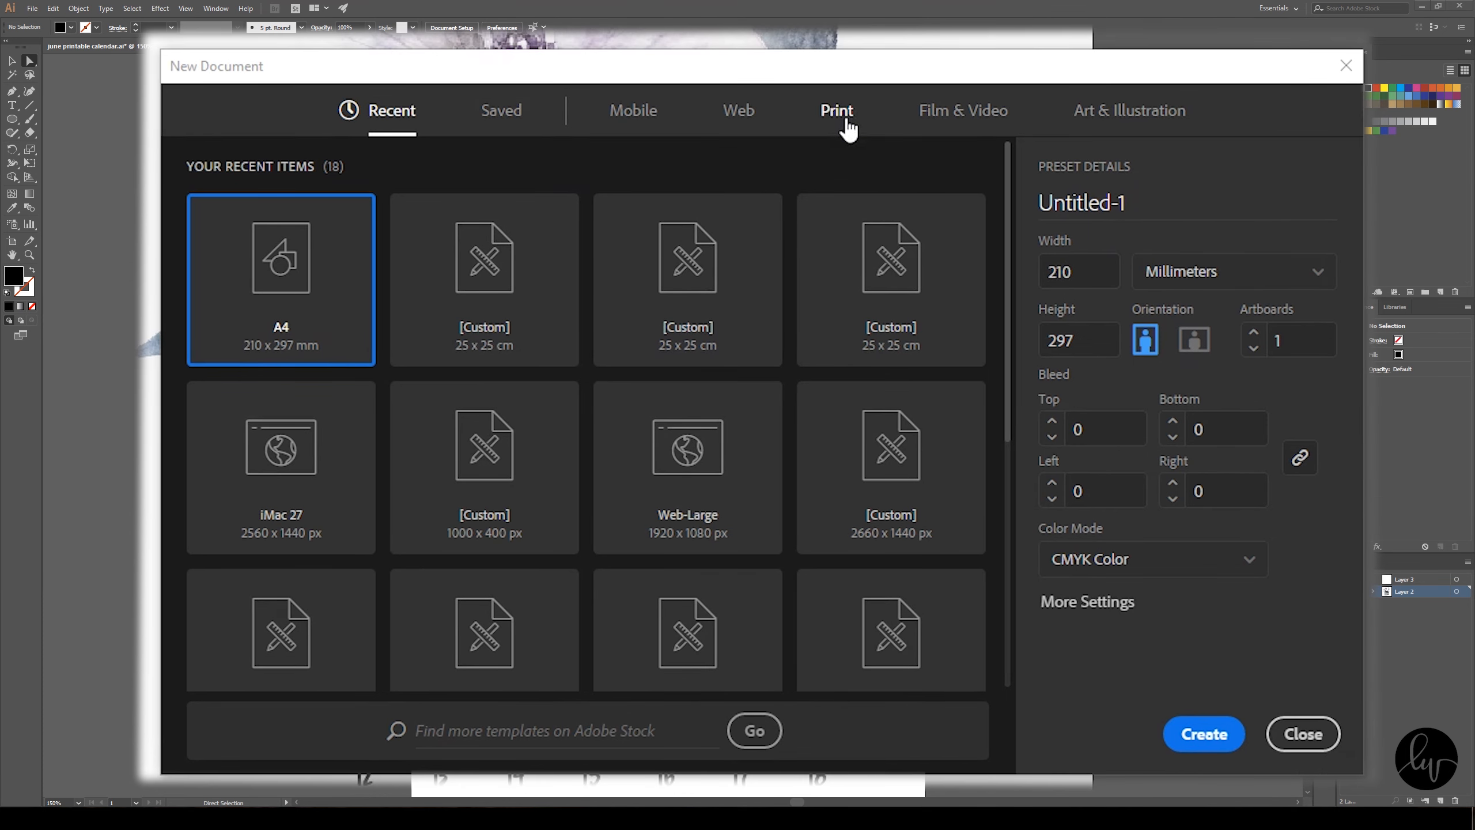
left_click(1074, 605)
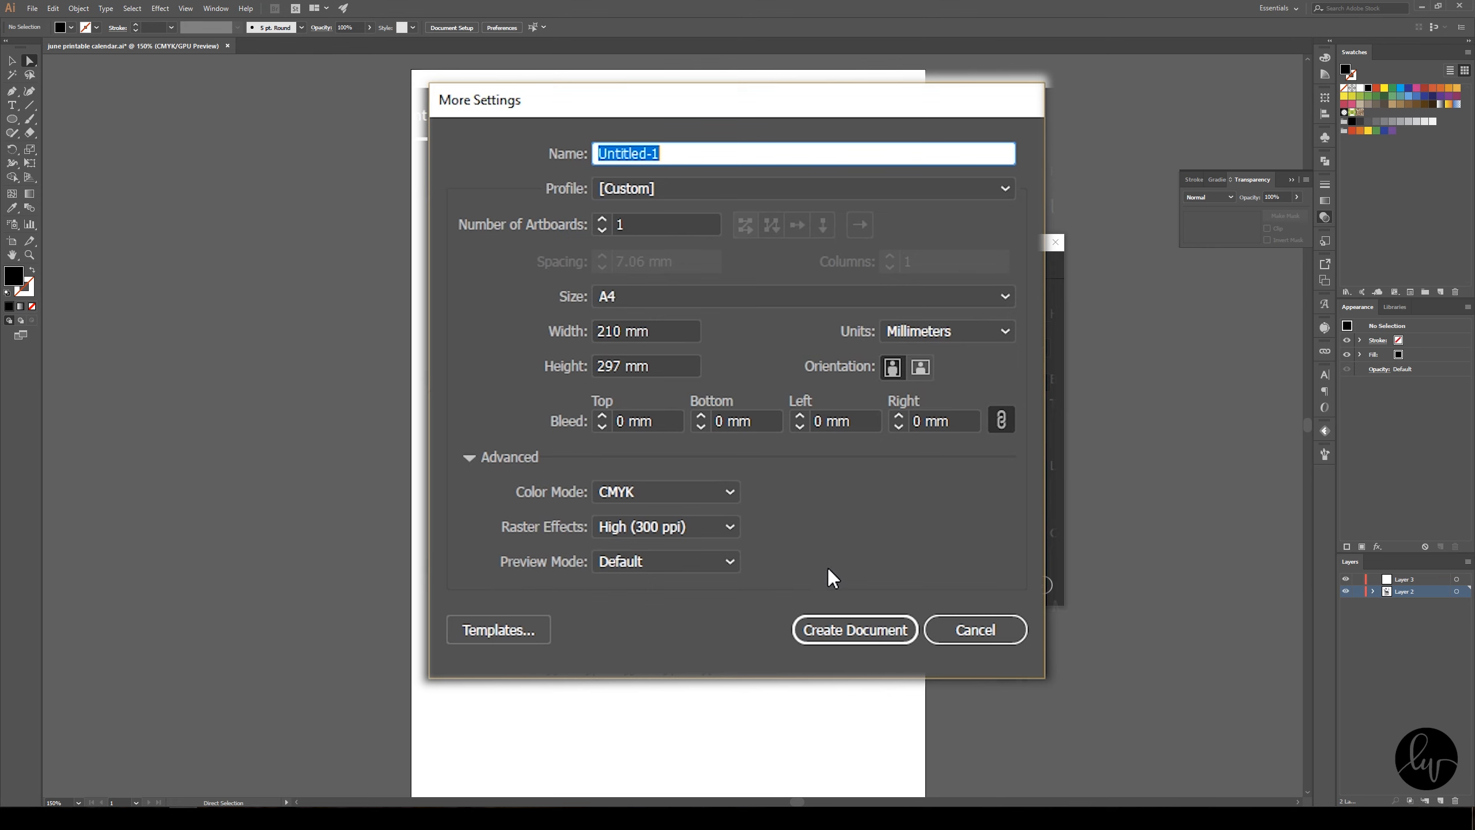
left_click(807, 528)
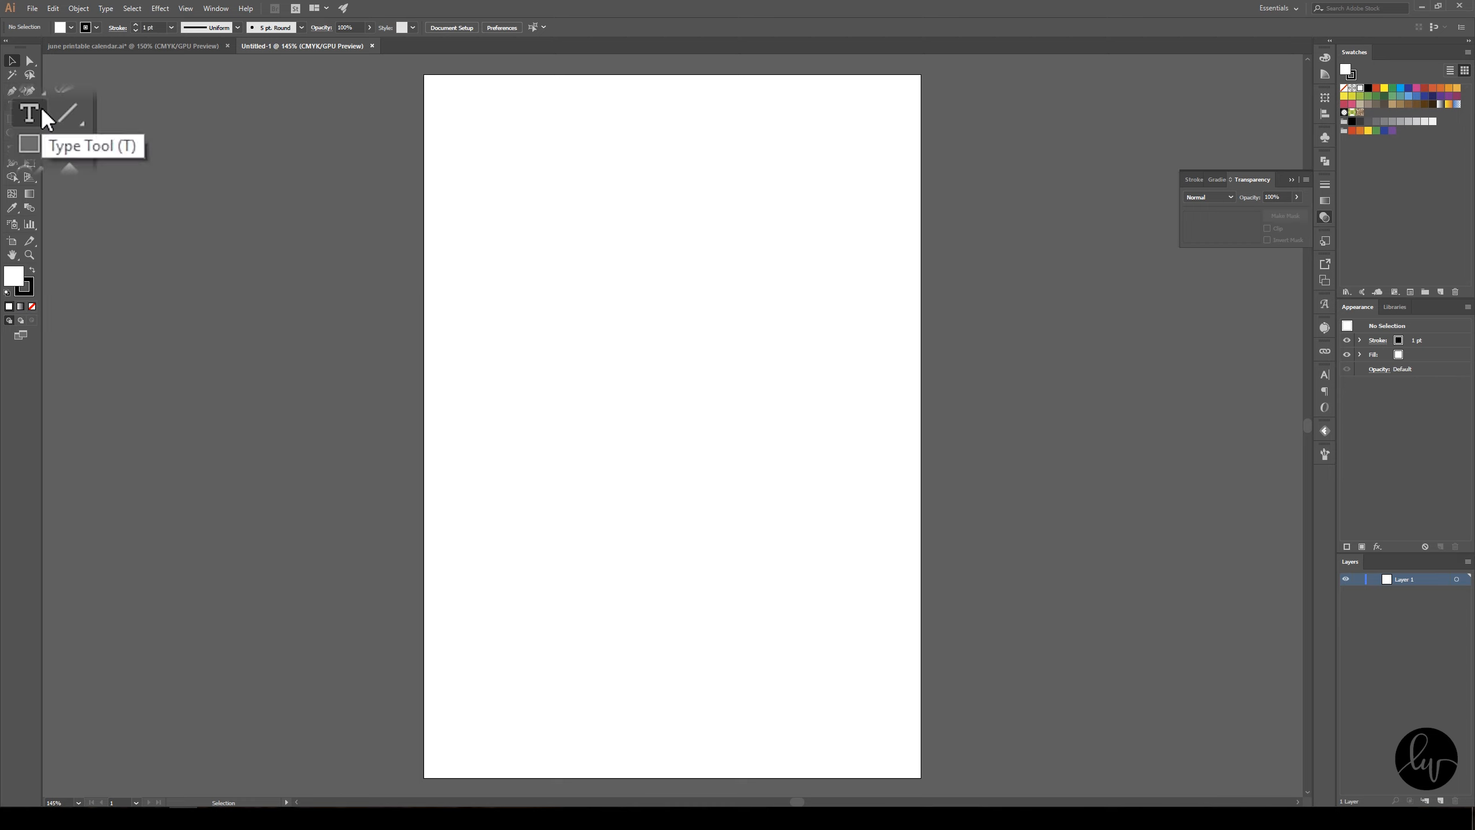
Draw a square area-type frame about 97 mm wide around the middle of the page
left_click(14, 103)
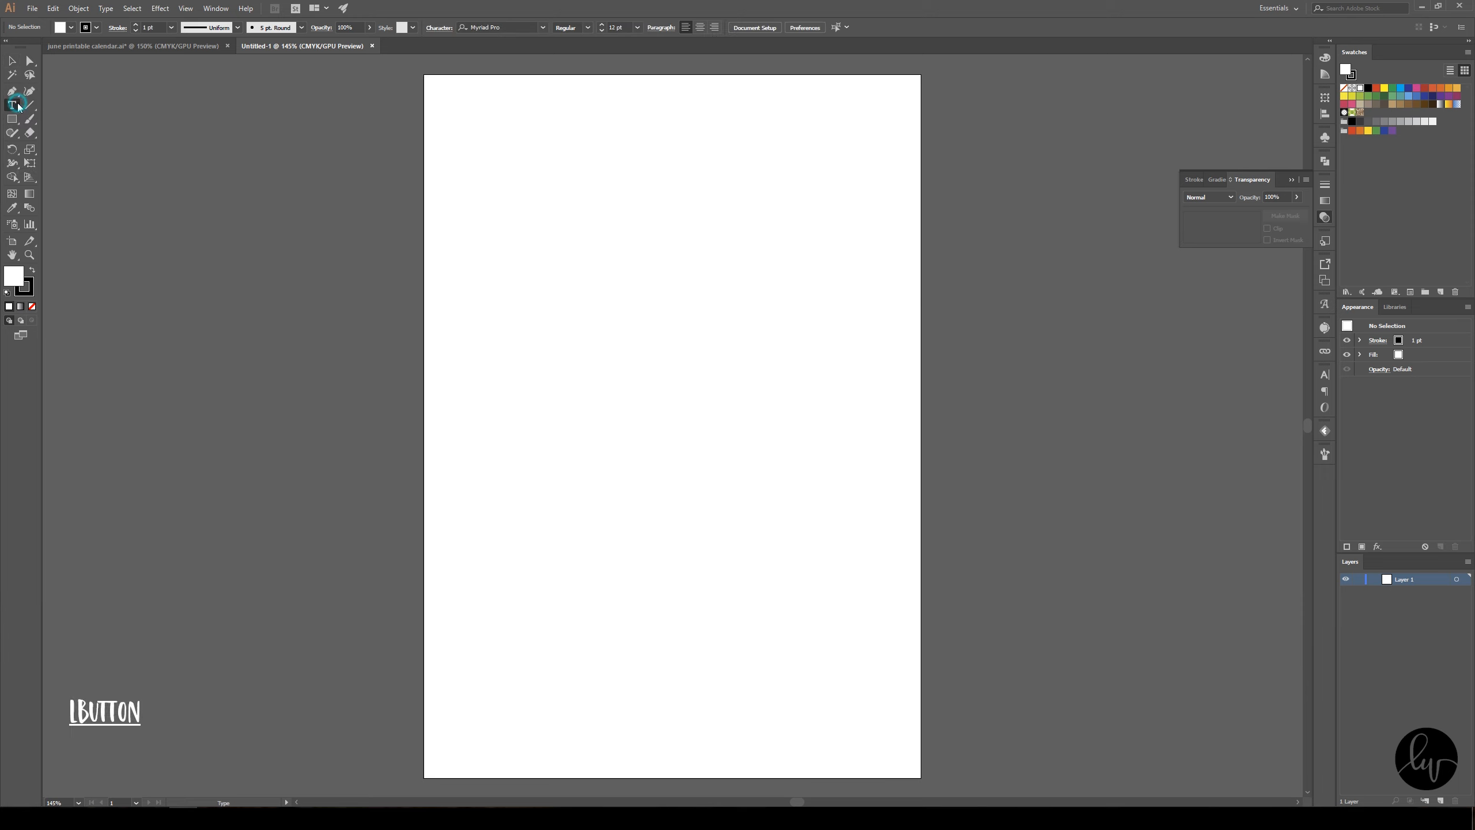
left_click(508, 376)
left_click_drag(509, 375, 817, 586)
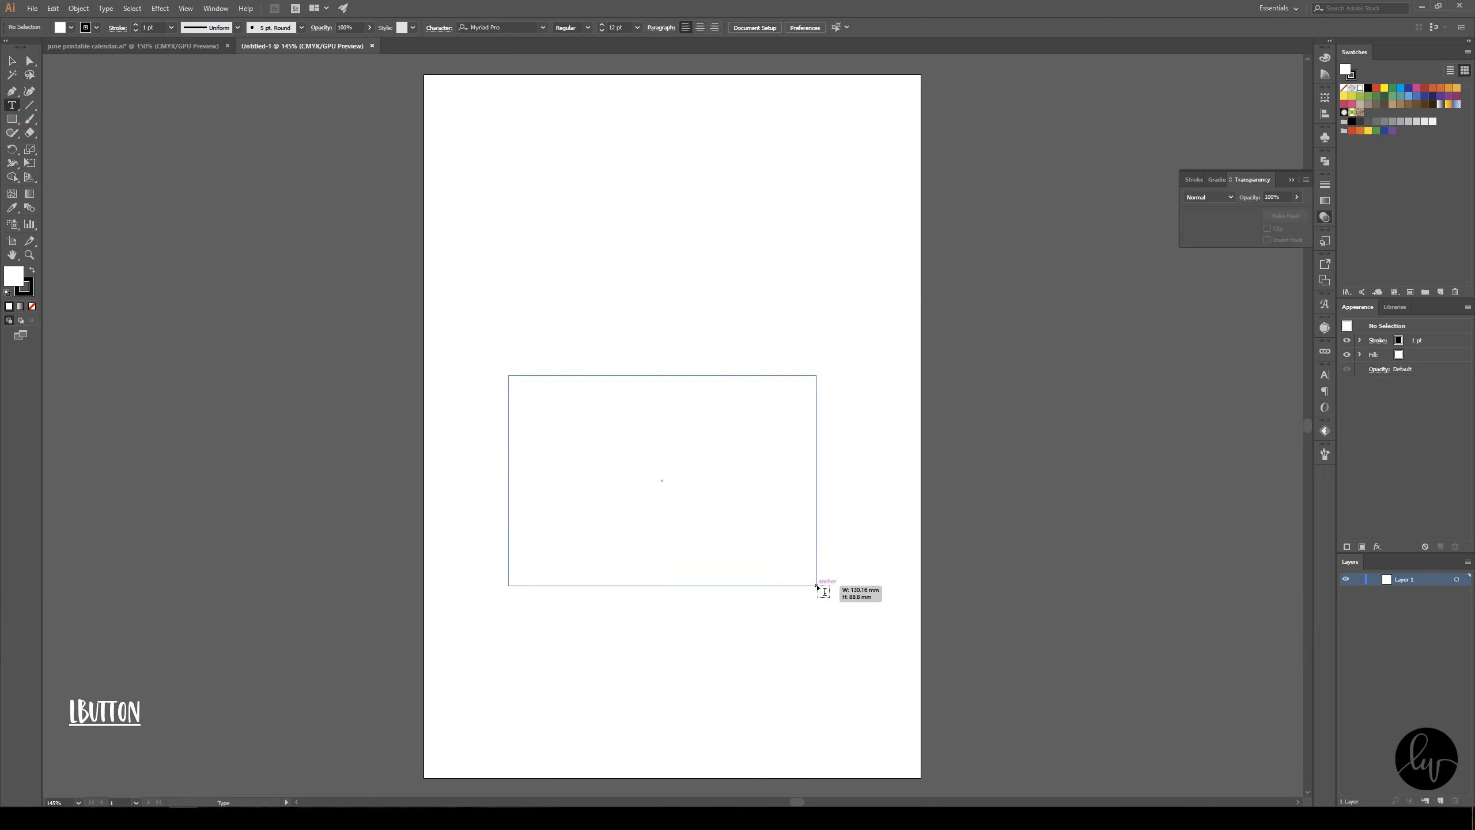
left_click_drag(818, 586, 741, 553)
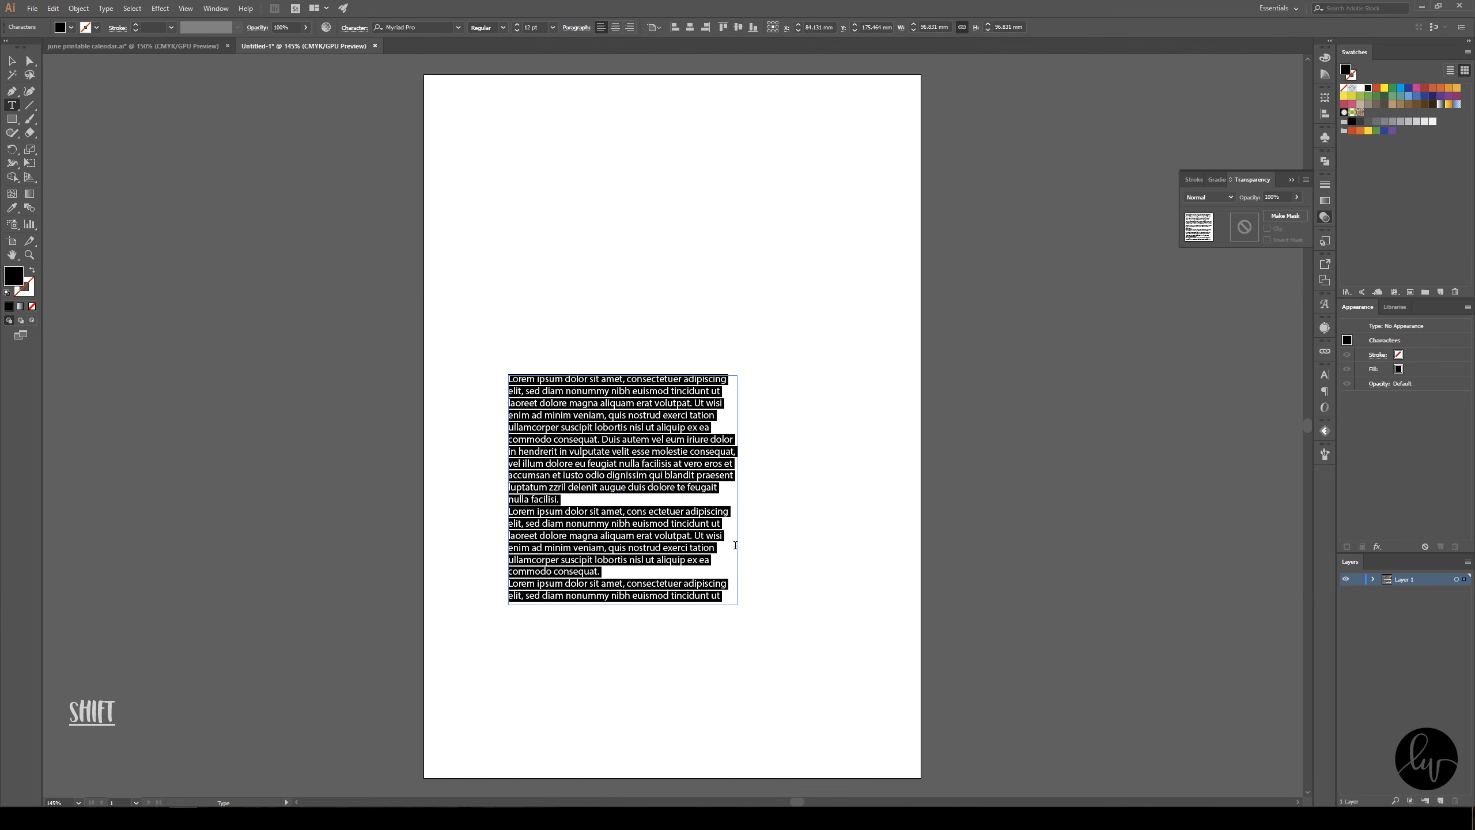
Replace the placeholder text with the weekdays Mon, Tue, Wed, Thu, Fri, Sat and Sun, each on its own line
key("BackSpace")
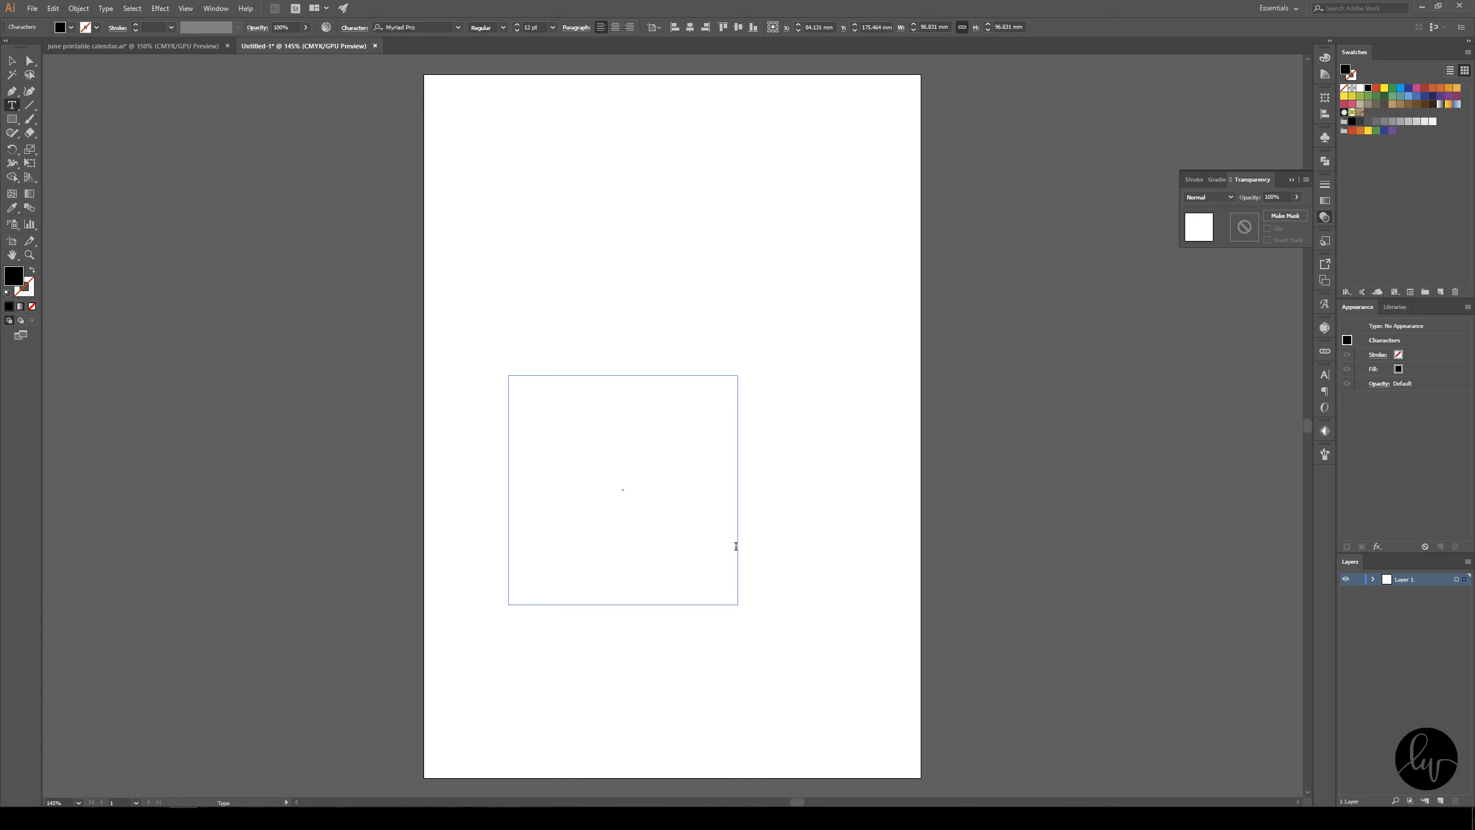
type("Mon")
key("Return")
type("Tue Wed Thu Fri Sat Sun")
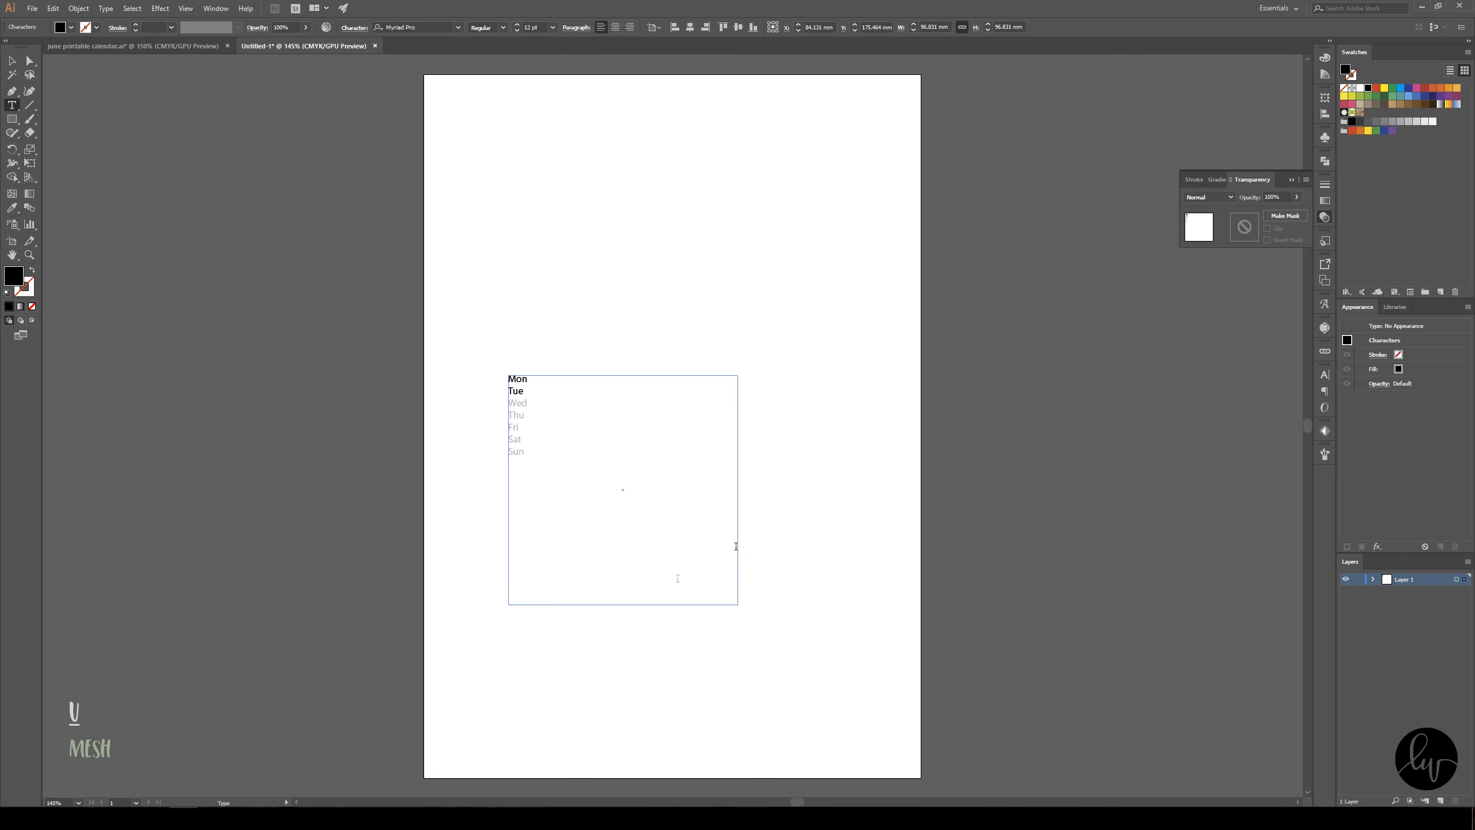
Select all the weekday names and centre-align them in the text frame
left_click(551, 457)
left_click_drag(522, 451, 604, 337)
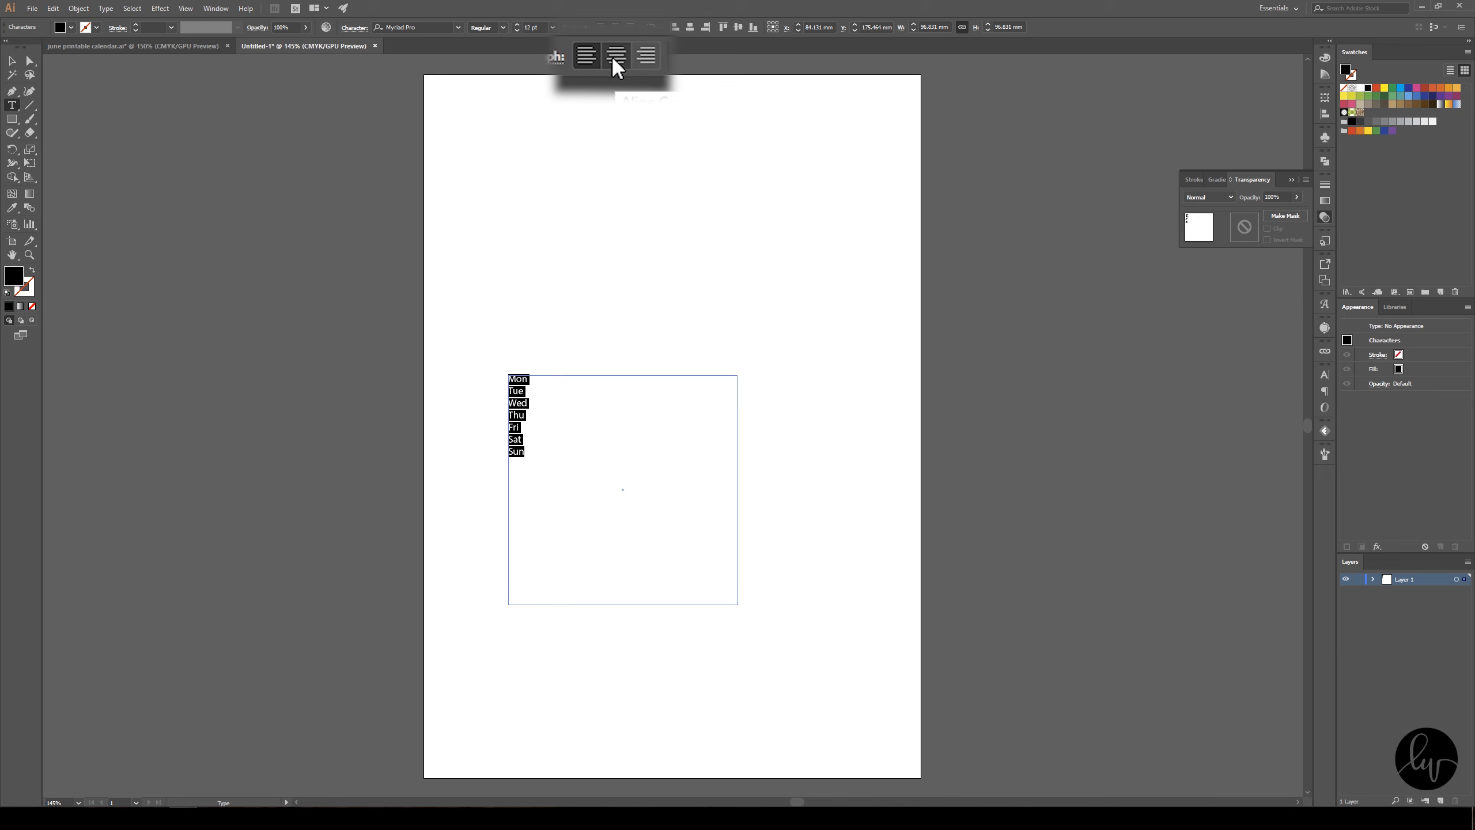
left_click(615, 27)
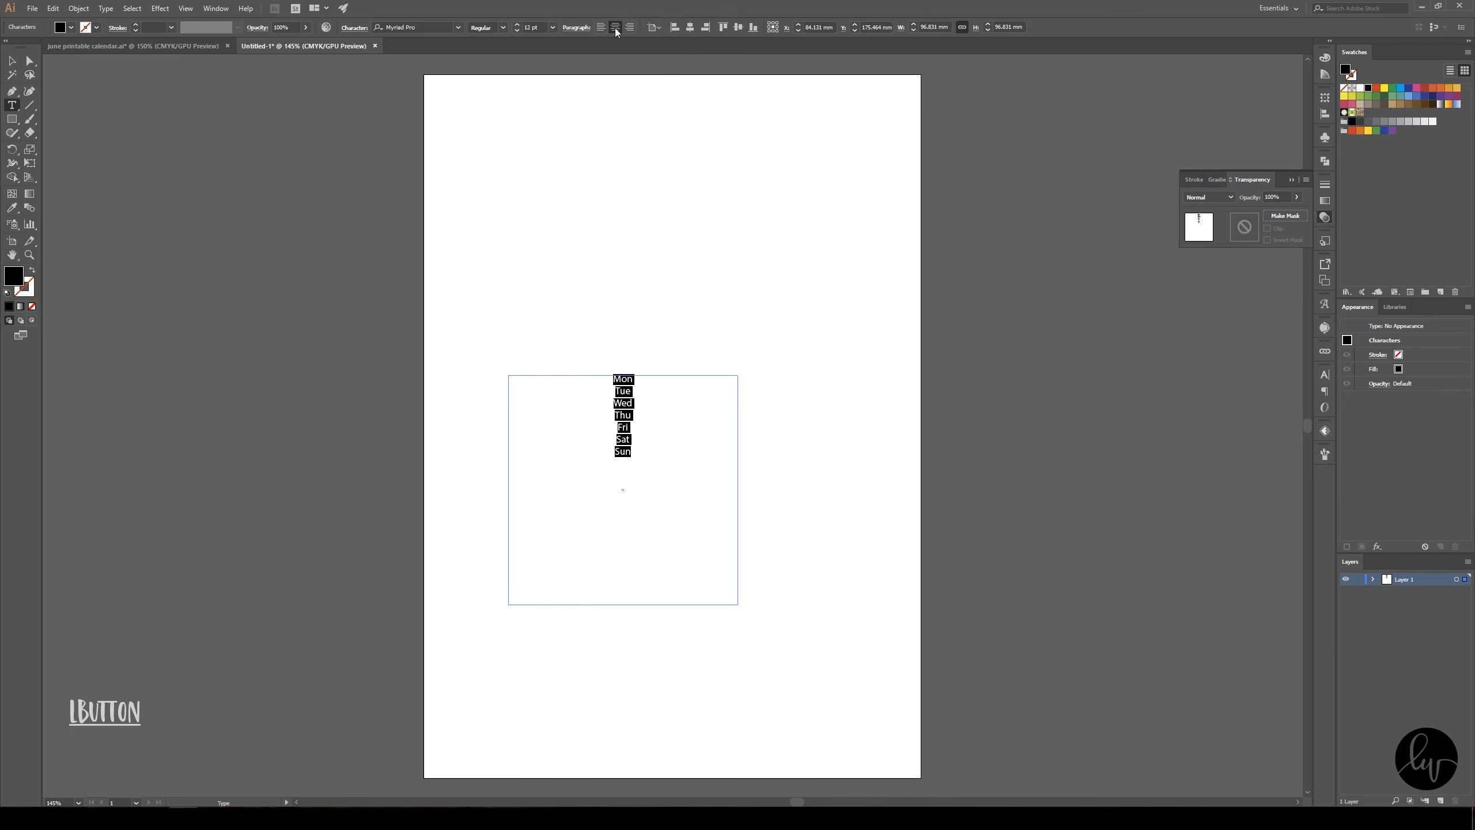
Divide the weekday text frame into 7 rows and 7 columns with Area Type Options, with the preview on
left_click(105, 8)
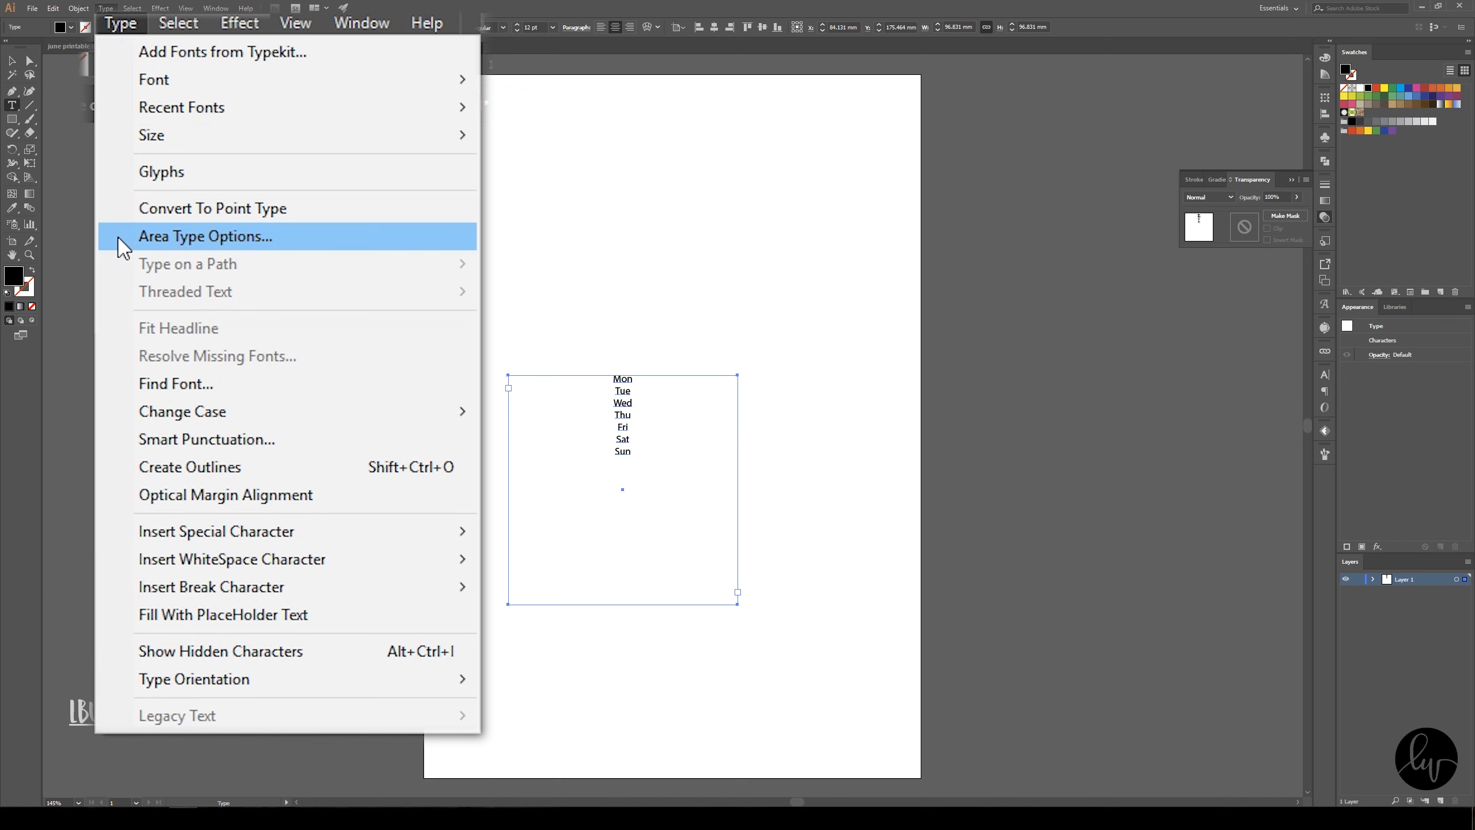
left_click(105, 108)
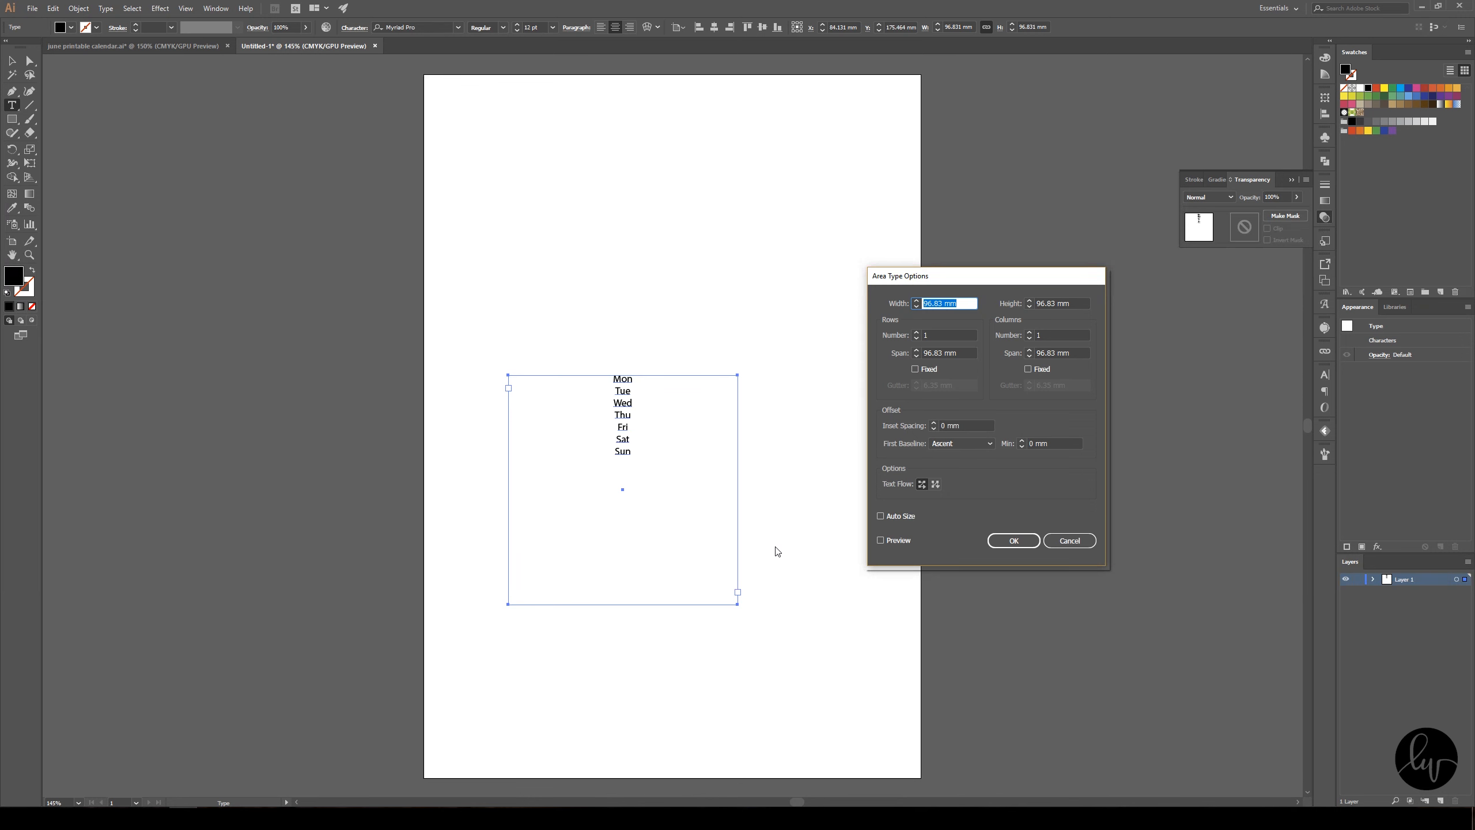
left_click(811, 645)
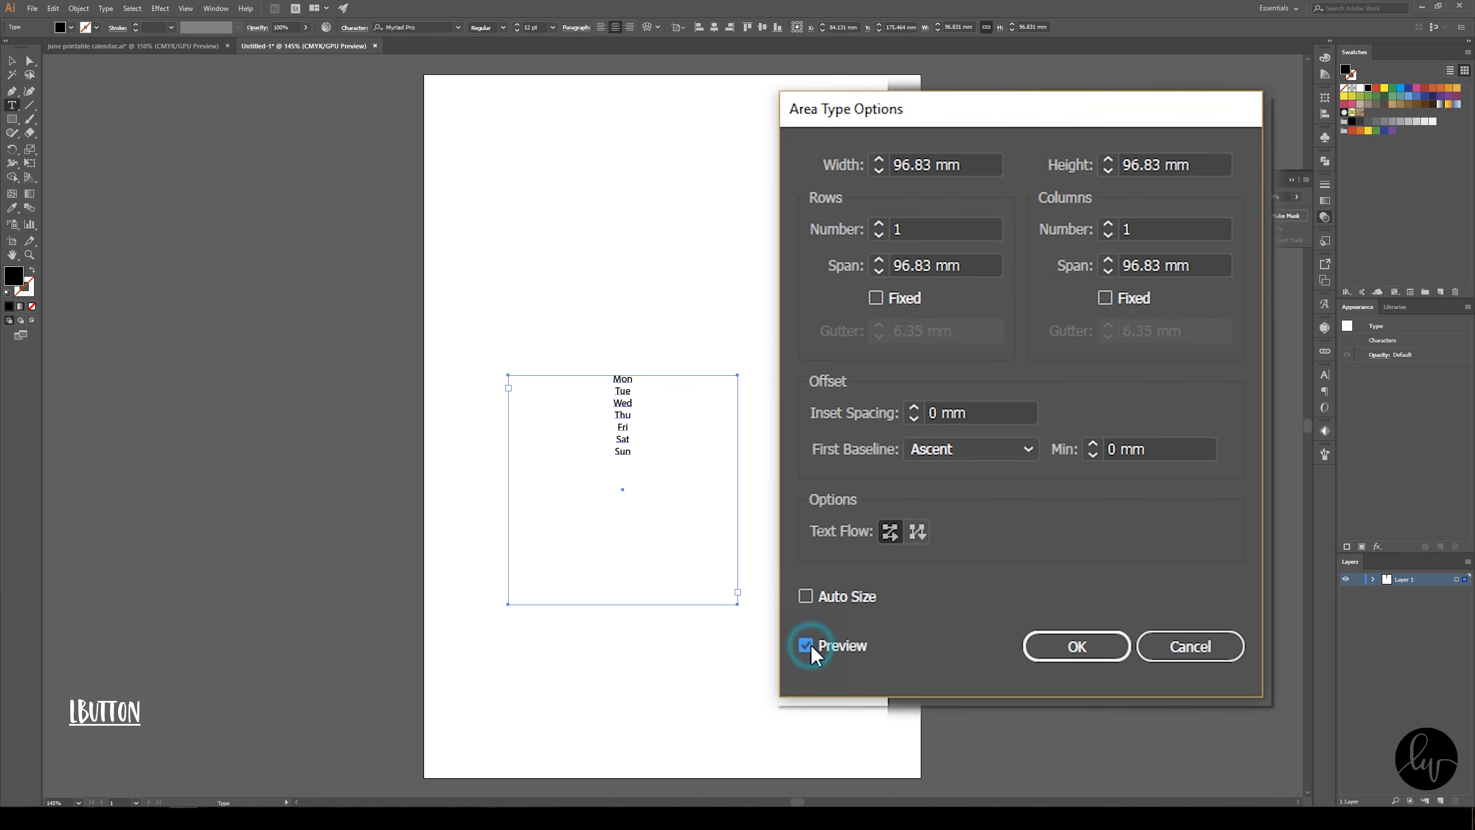
left_click(879, 224)
left_click(879, 223)
left_click(879, 224)
left_click(879, 224)
left_click(879, 223)
left_click(879, 224)
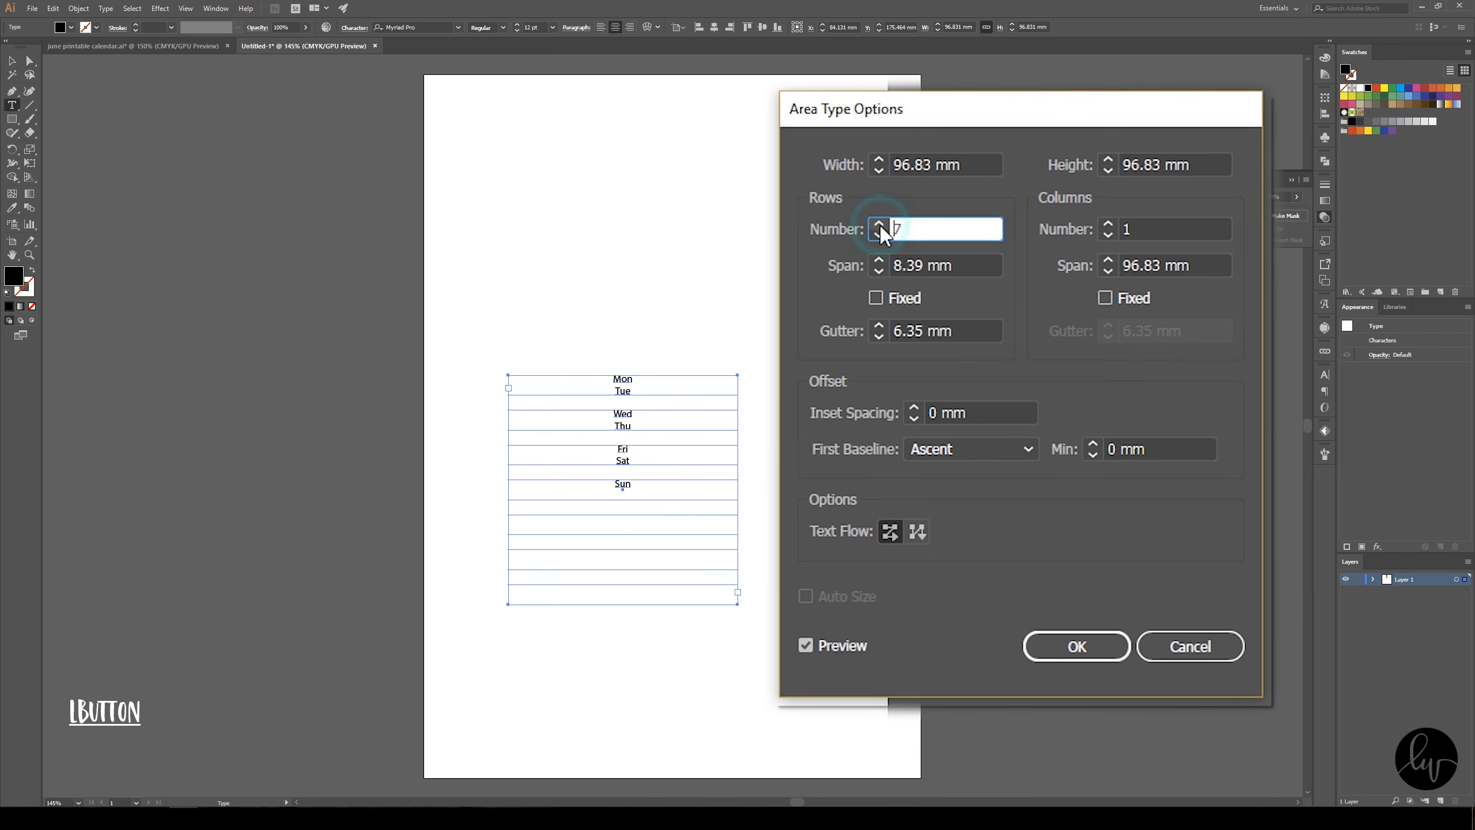
left_click(1110, 223)
left_click(1109, 223)
left_click(1109, 223)
left_click(1109, 223)
left_click(1110, 223)
left_click(1109, 224)
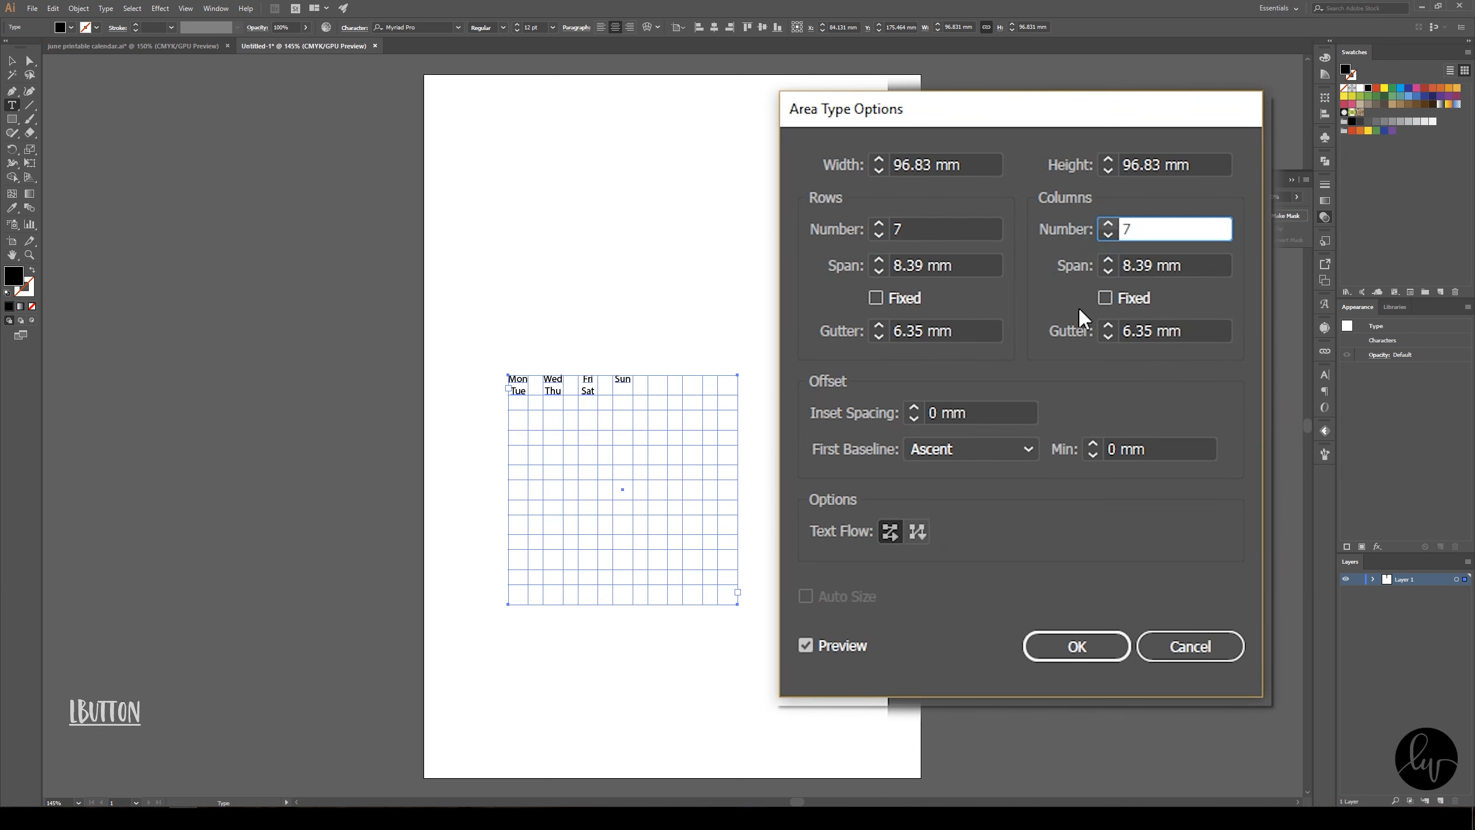
Set both the row and column gutters of the text frame to 2 mm and apply the area type options
left_click(879, 336)
left_click(879, 336)
left_click(879, 336)
left_click(878, 336)
left_click(878, 336)
left_click(878, 336)
left_click(878, 336)
left_click(879, 336)
left_click(878, 336)
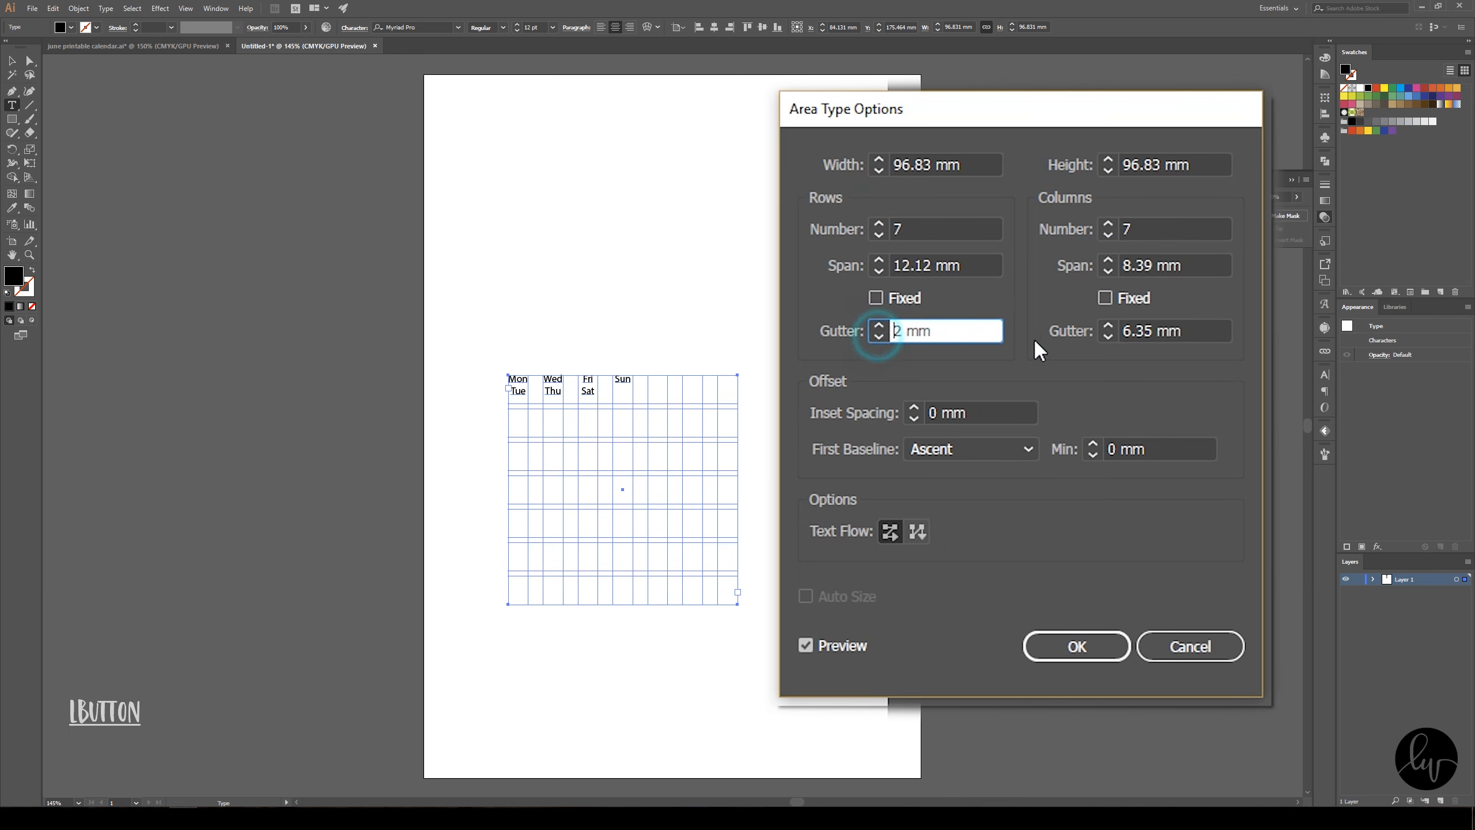
left_click(1109, 336)
left_click(1109, 336)
left_click(1108, 336)
left_click(1108, 335)
left_click(1109, 336)
left_click(1109, 336)
left_click(1108, 336)
left_click(1109, 336)
left_click(1108, 336)
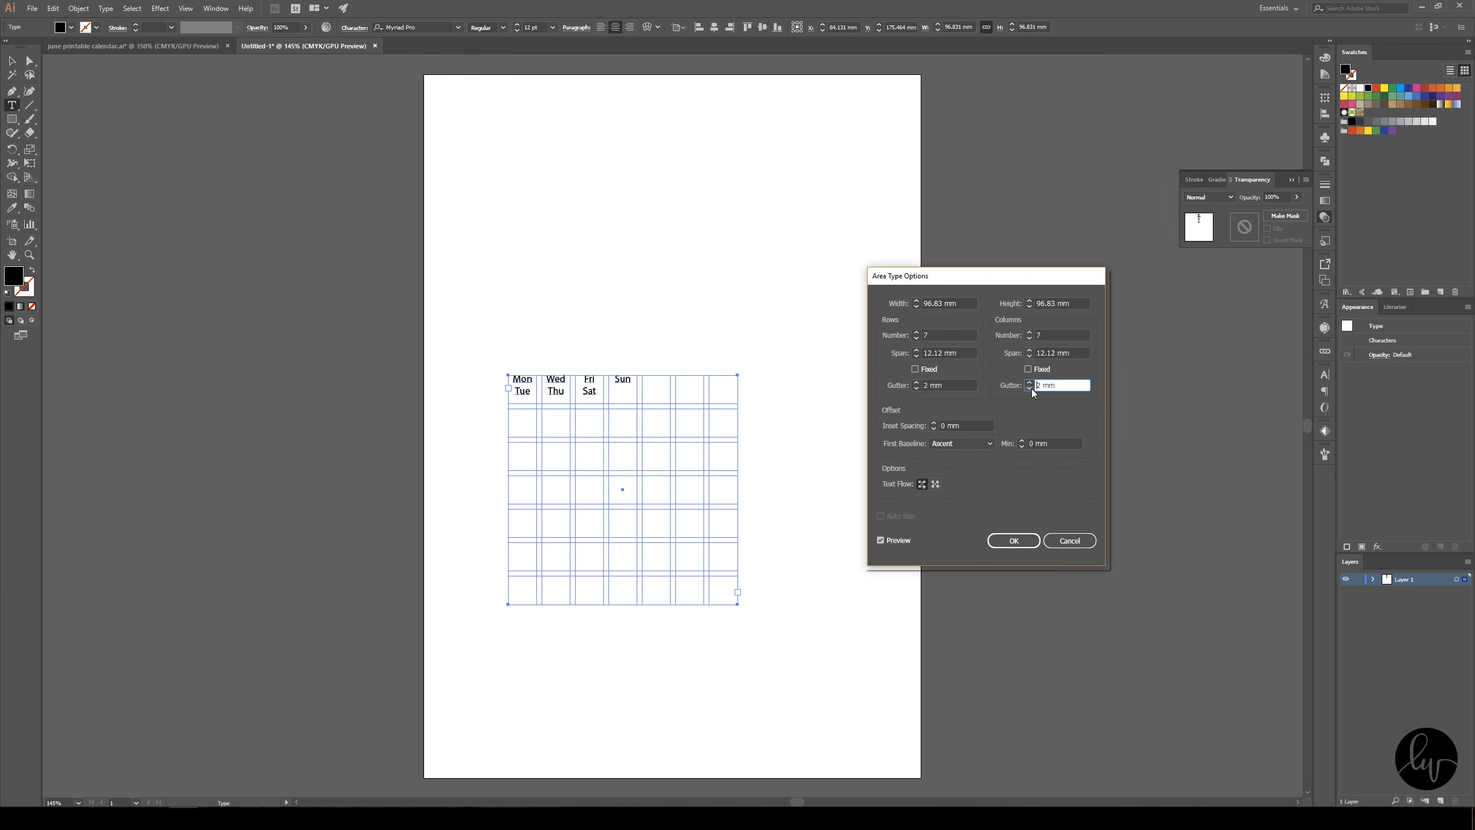
left_click(1013, 542)
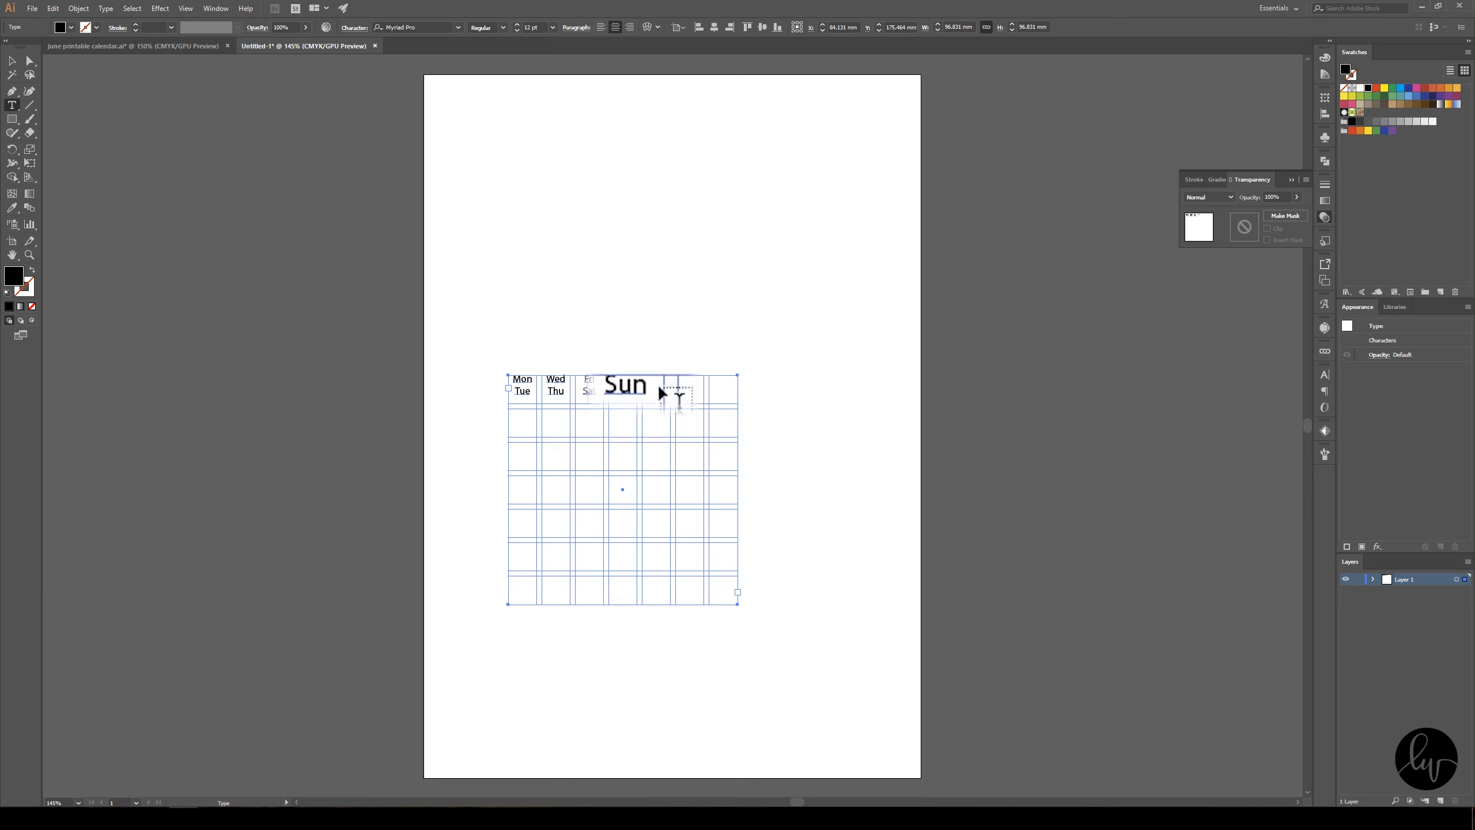
Change the font of all the weekday names to Miss Magnolia Script
left_click_drag(641, 382, 493, 375)
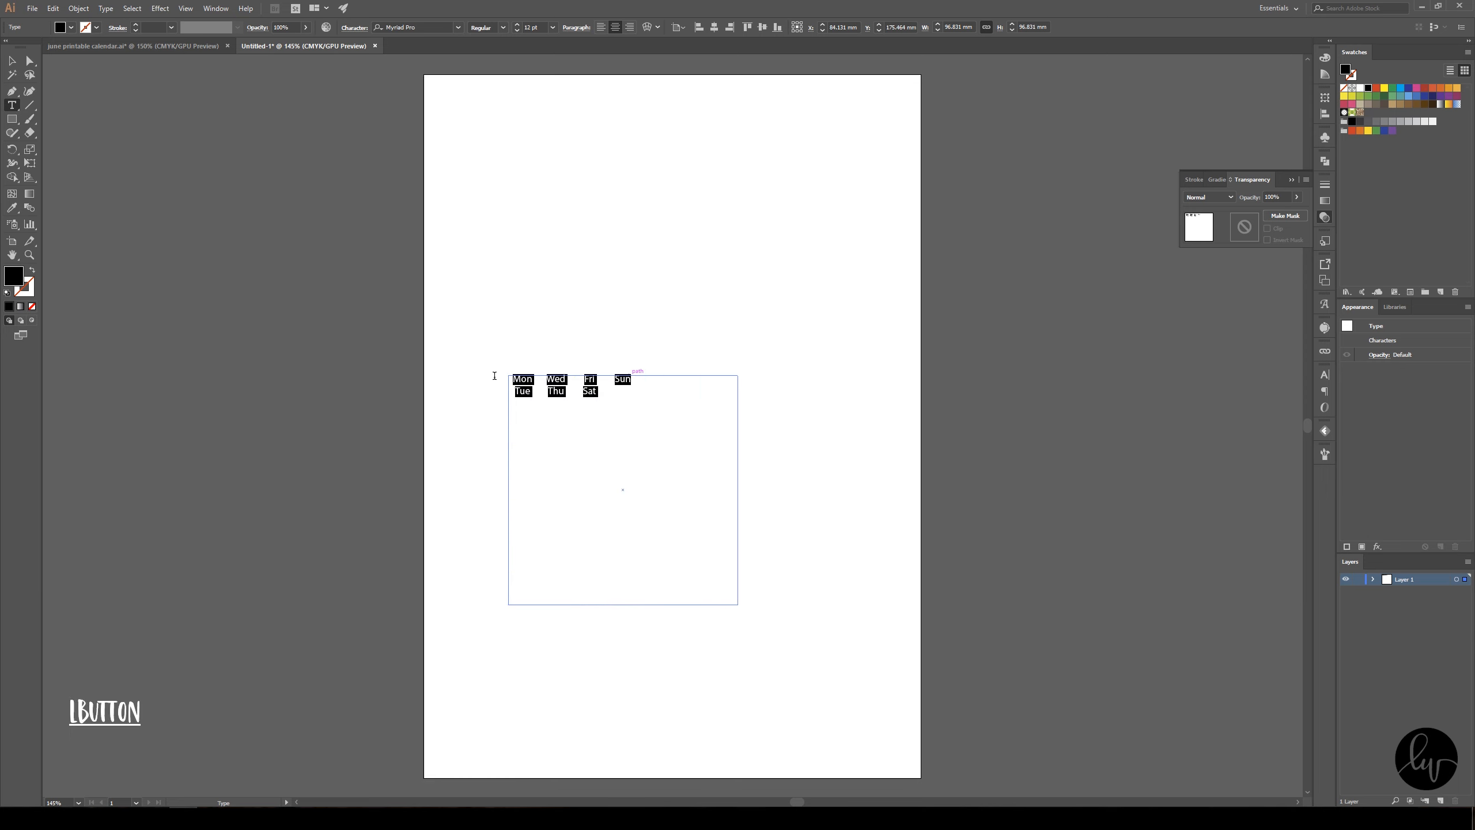
left_click(438, 27)
type("miss")
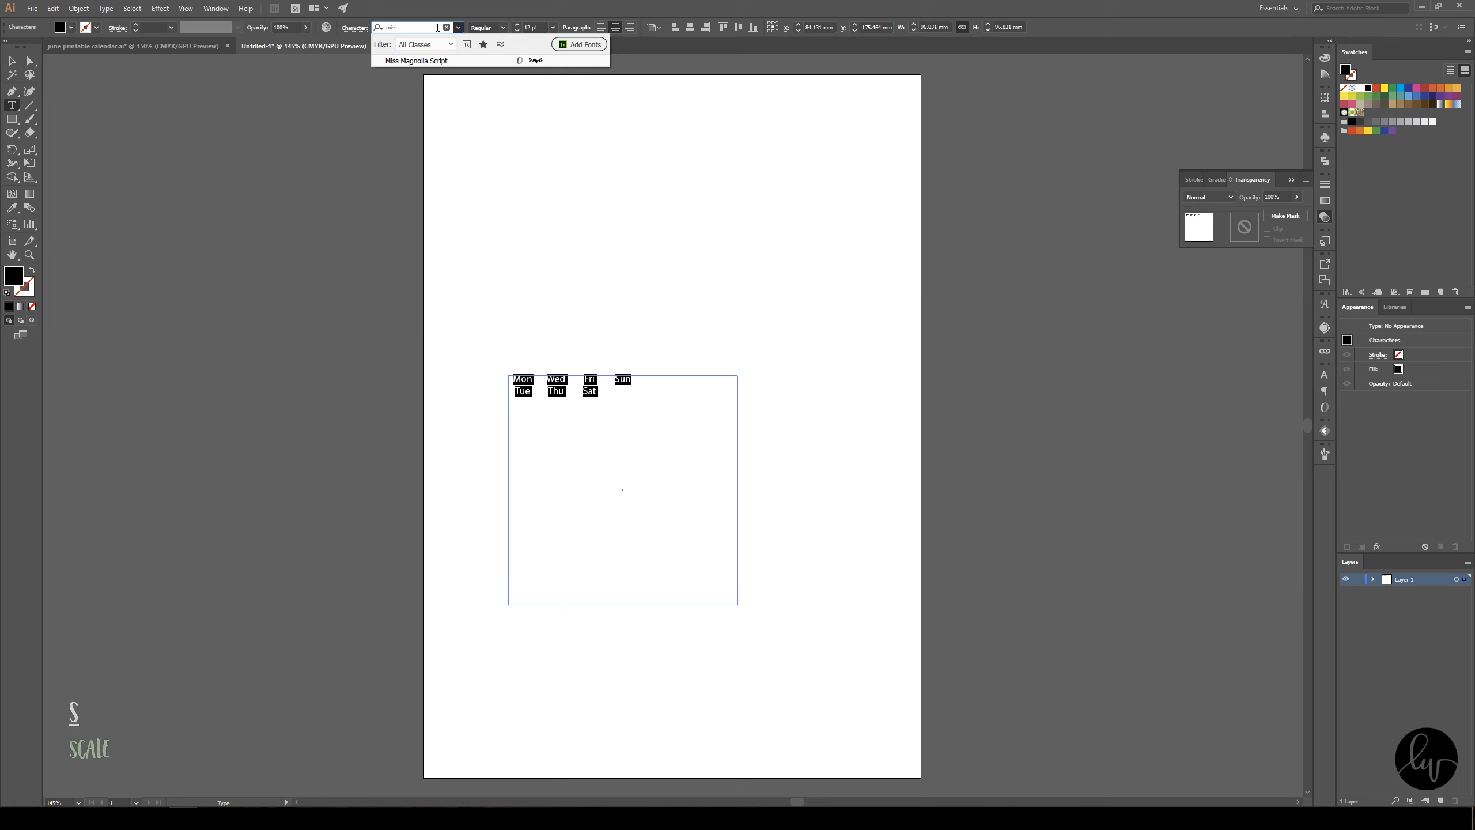
left_click(440, 61)
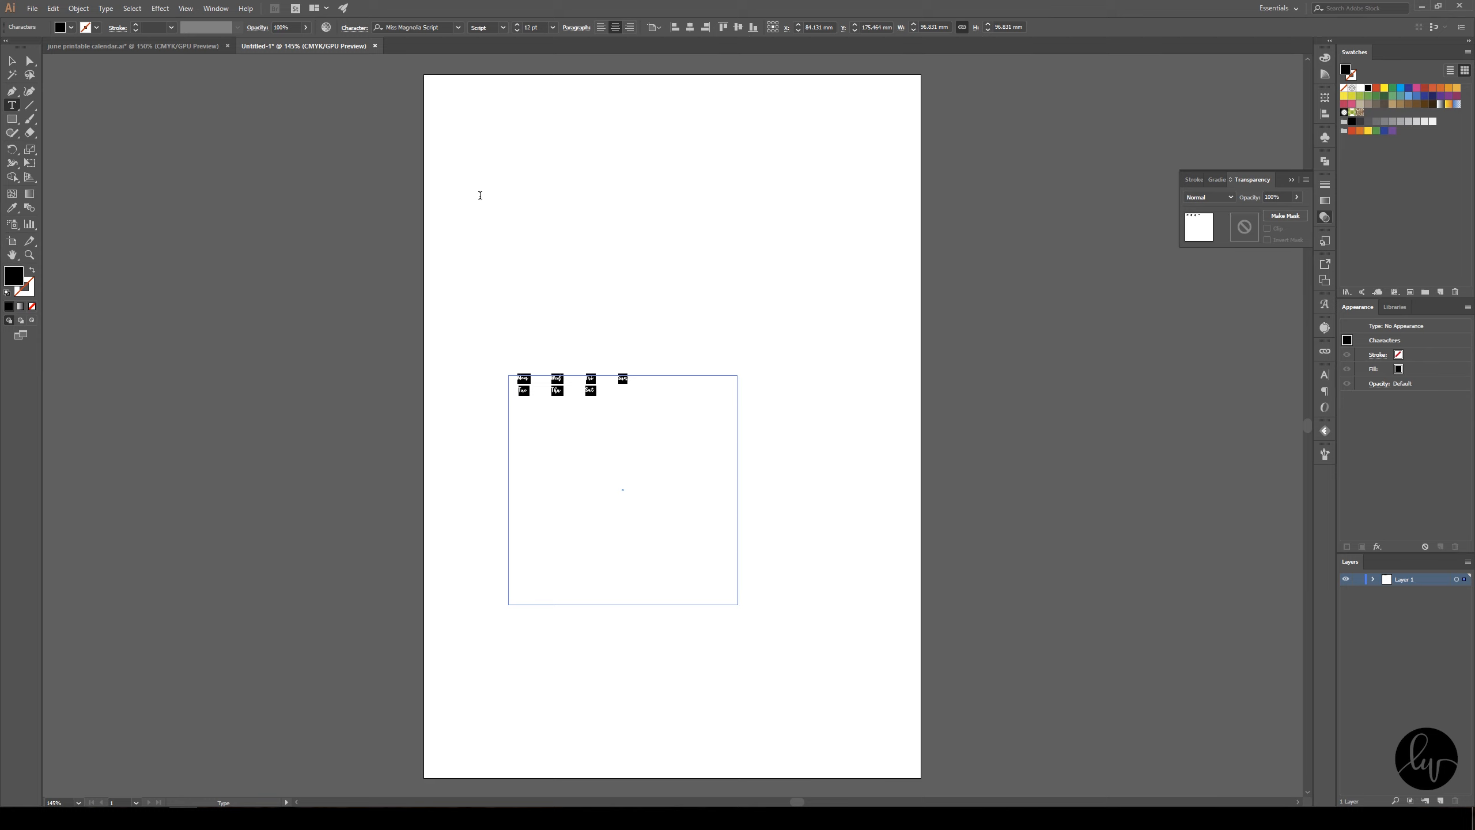
Format the selected weekday names as All Caps
left_click(359, 29)
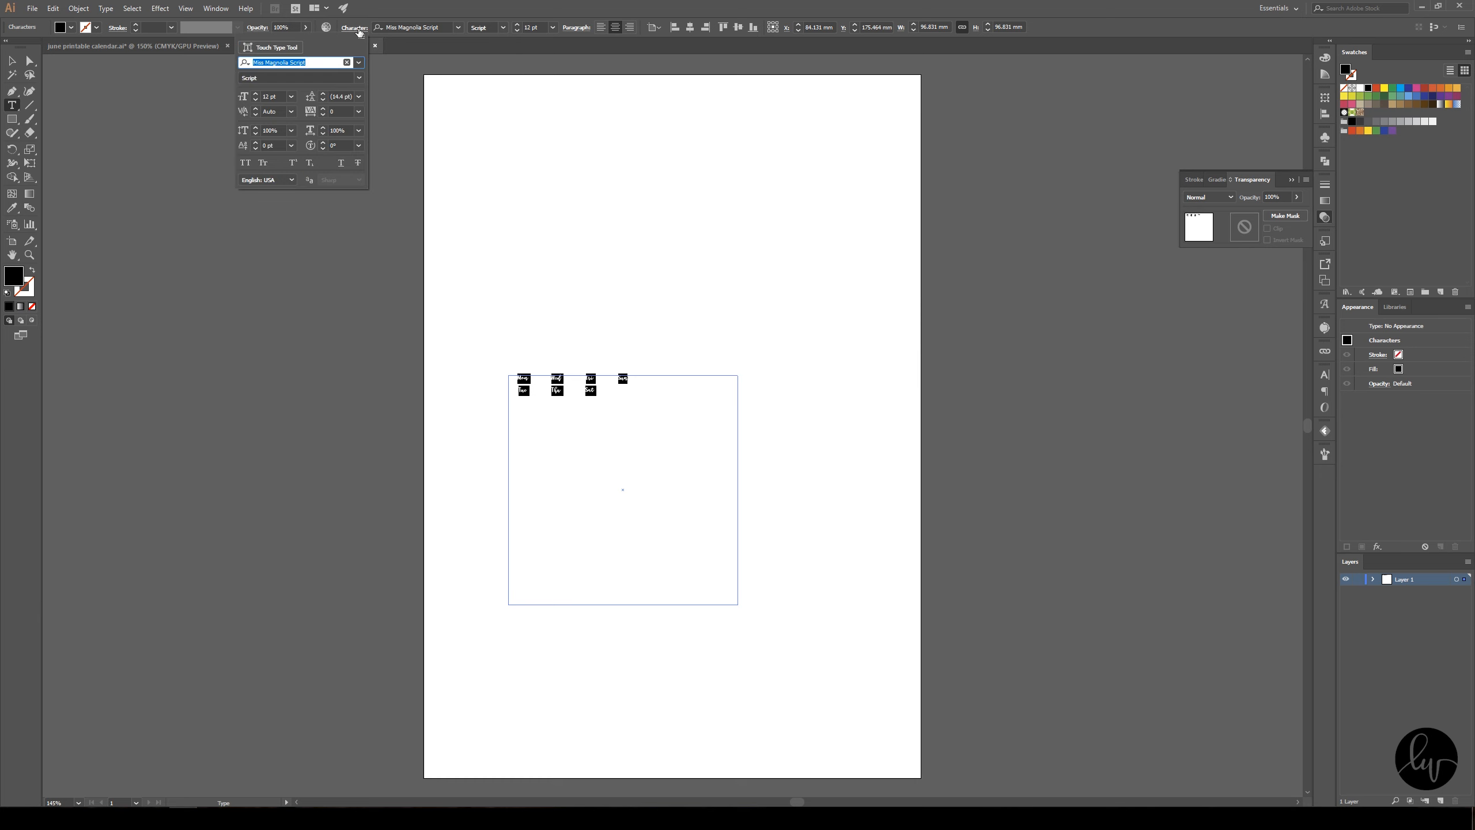
left_click(359, 30)
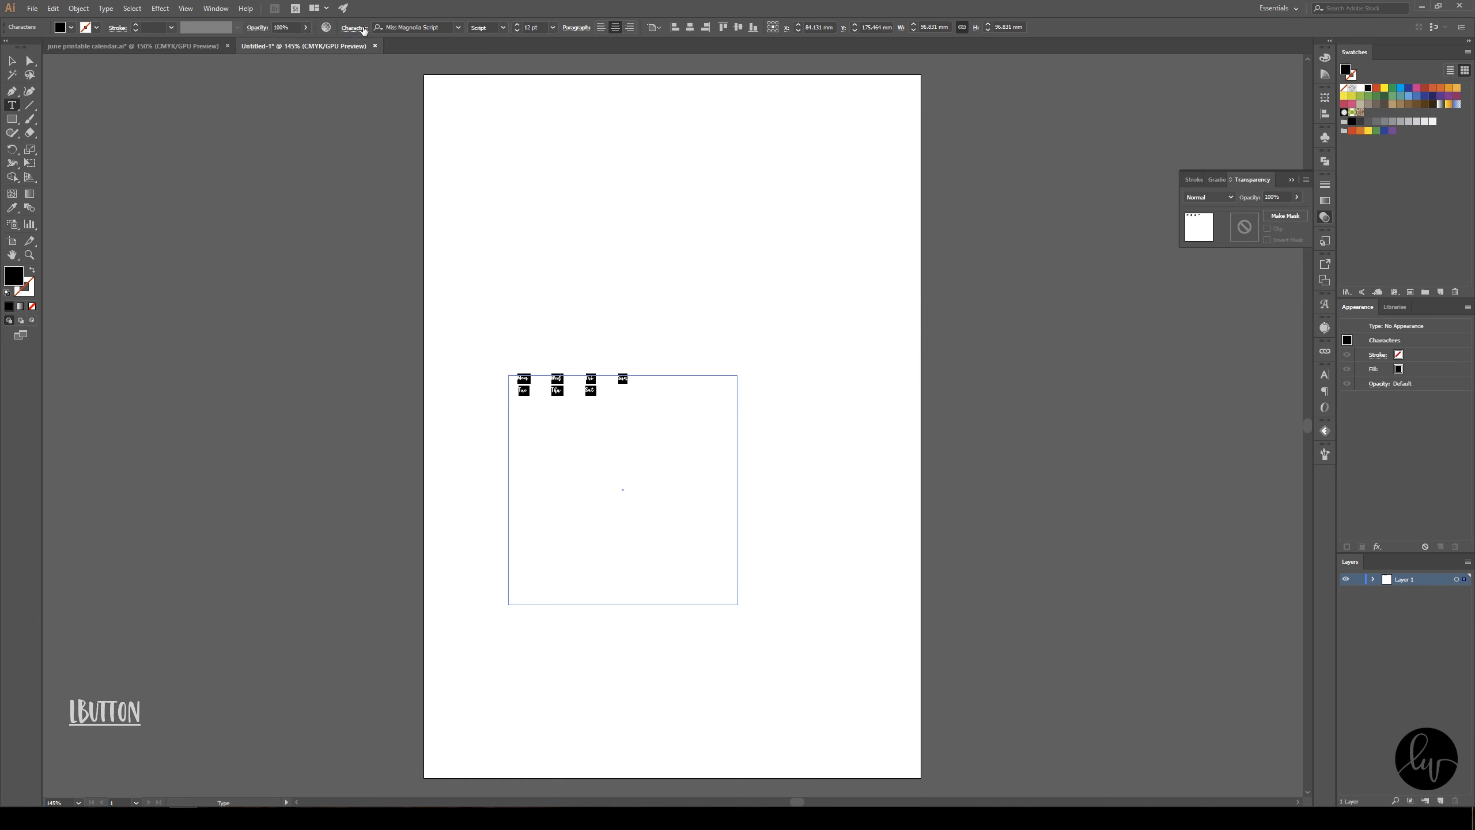
left_click(362, 35)
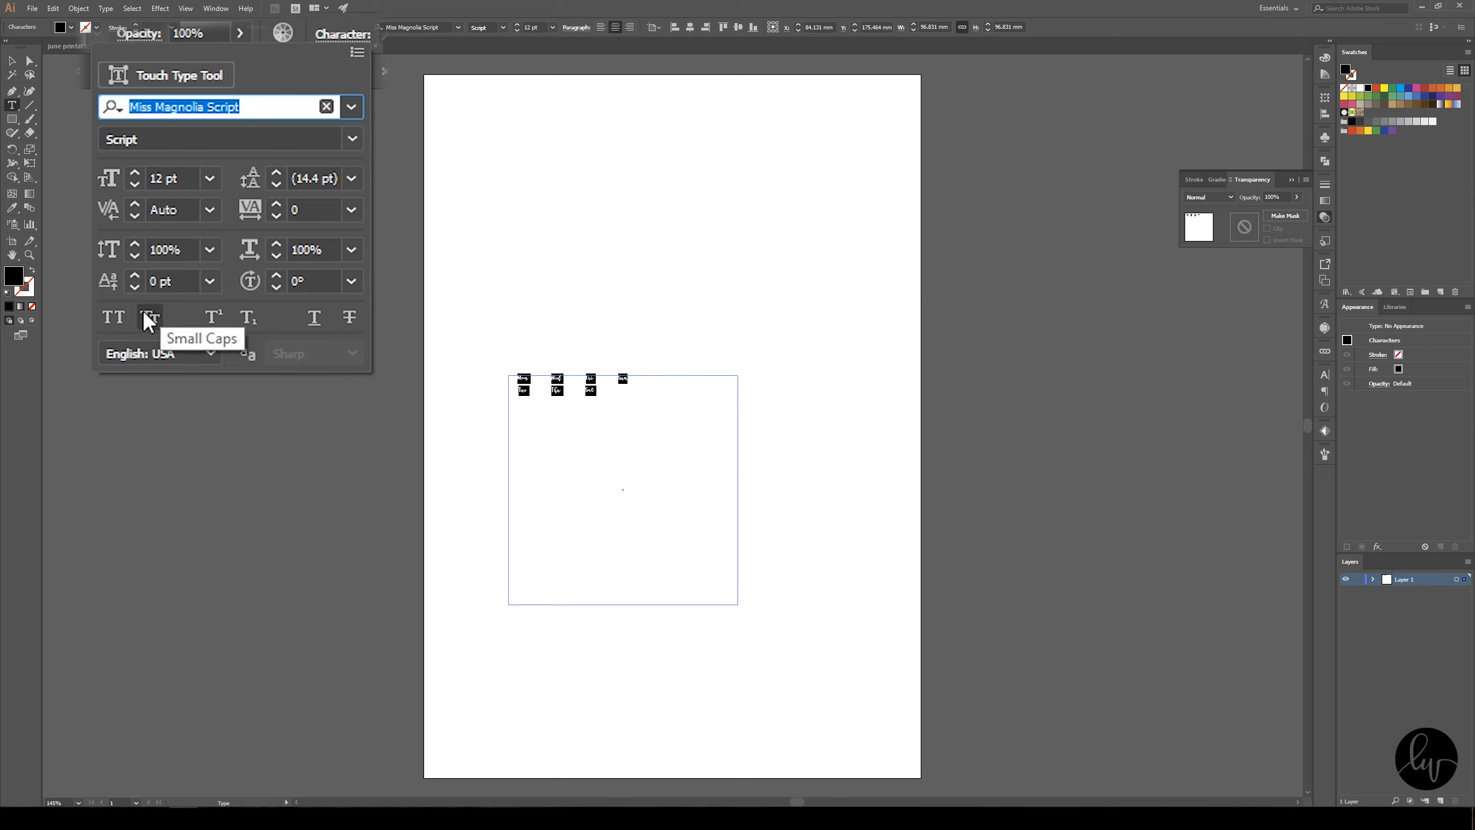
left_click(245, 163)
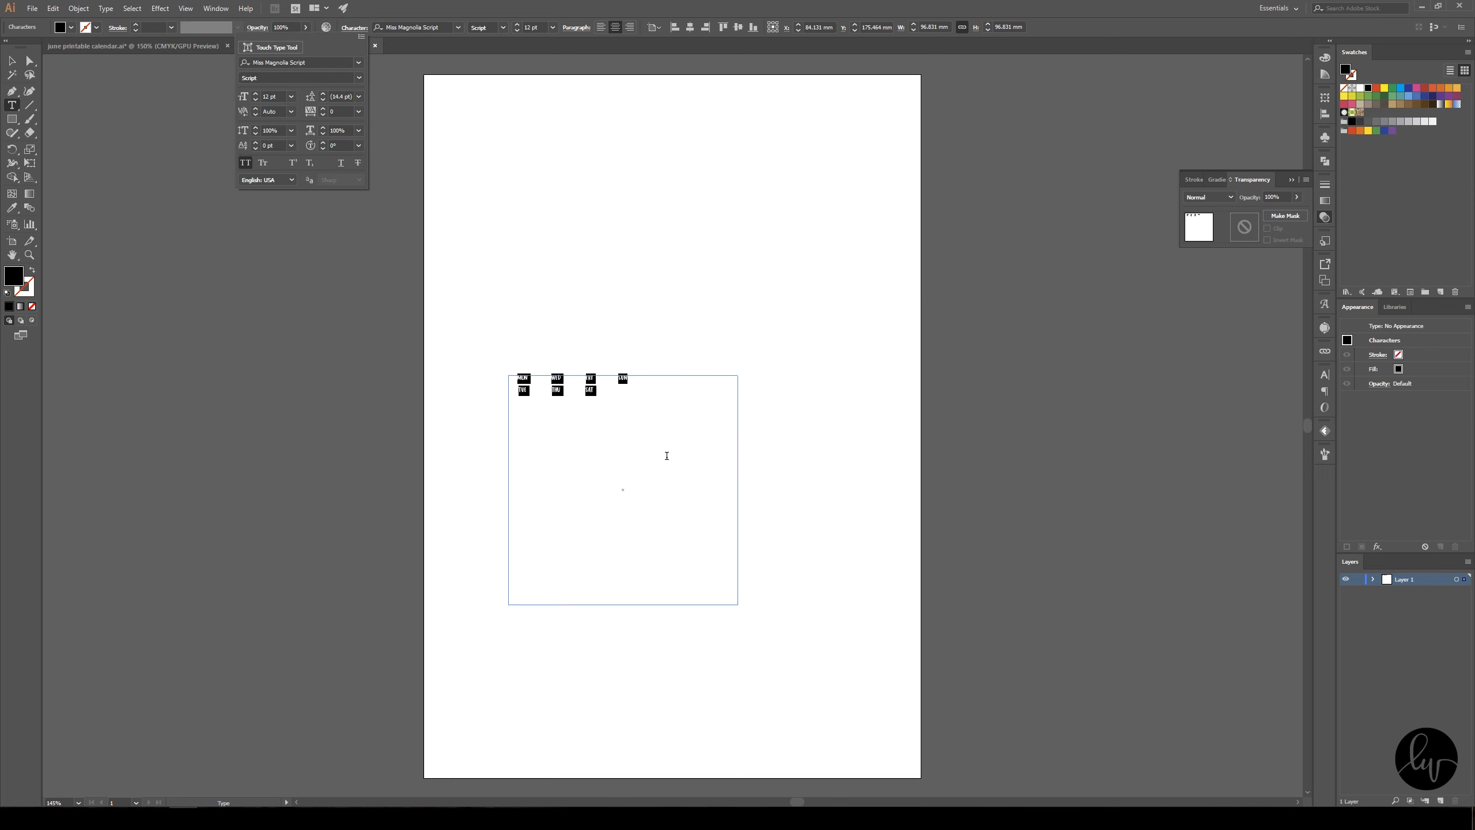
Increase the font size of the weekday names to 31 pt so each fills its own column
left_click(515, 25)
left_click(505, 32)
left_click(506, 33)
left_click(505, 32)
left_click(505, 32)
left_click(505, 32)
left_click(505, 33)
left_click(506, 33)
left_click(506, 32)
left_click(505, 32)
left_click(505, 32)
left_click(506, 32)
left_click(505, 32)
left_click(505, 32)
left_click(506, 32)
left_click(506, 32)
left_click(505, 32)
left_click(506, 32)
left_click(505, 32)
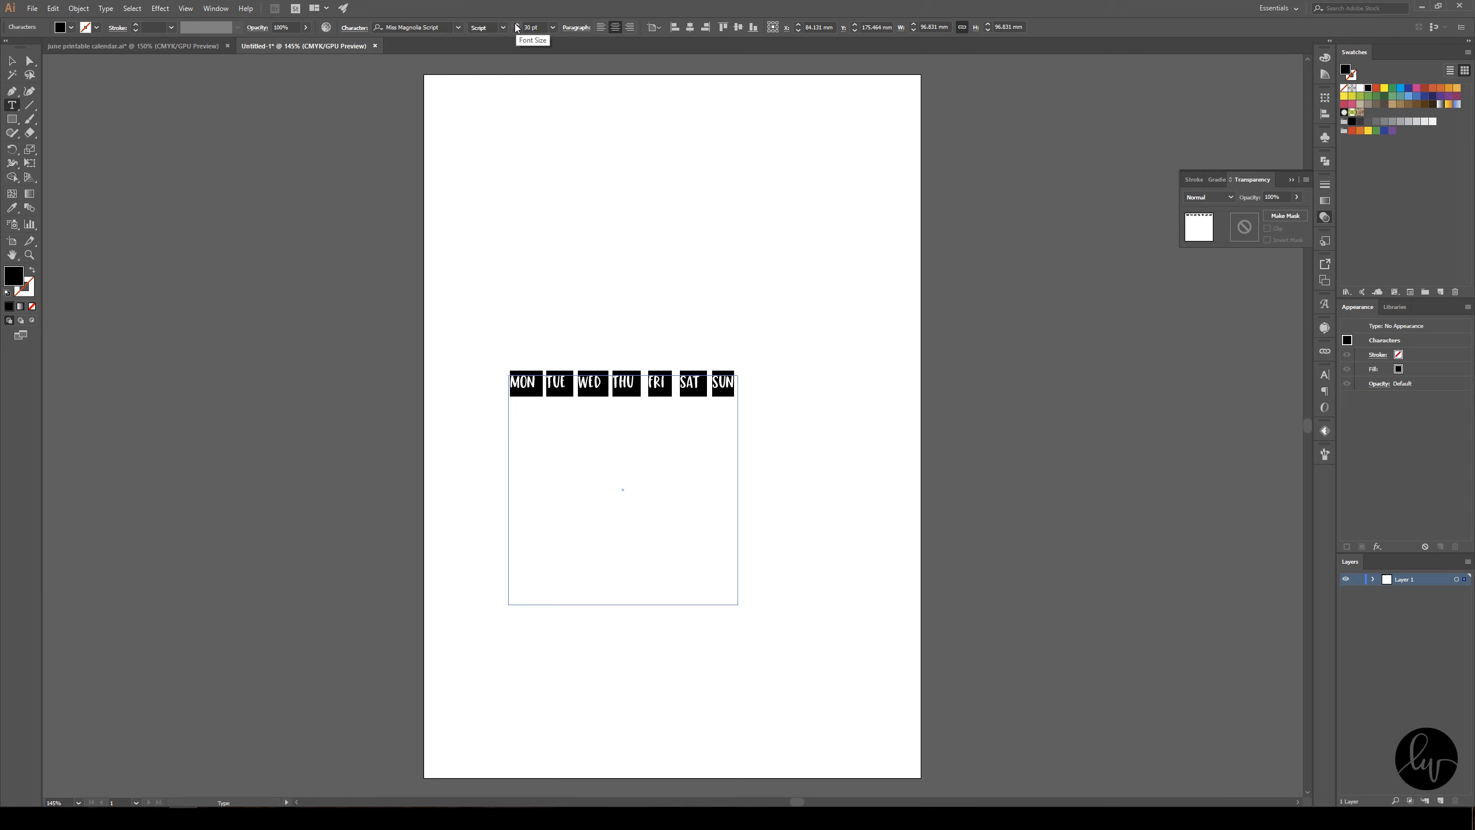
left_click(517, 27)
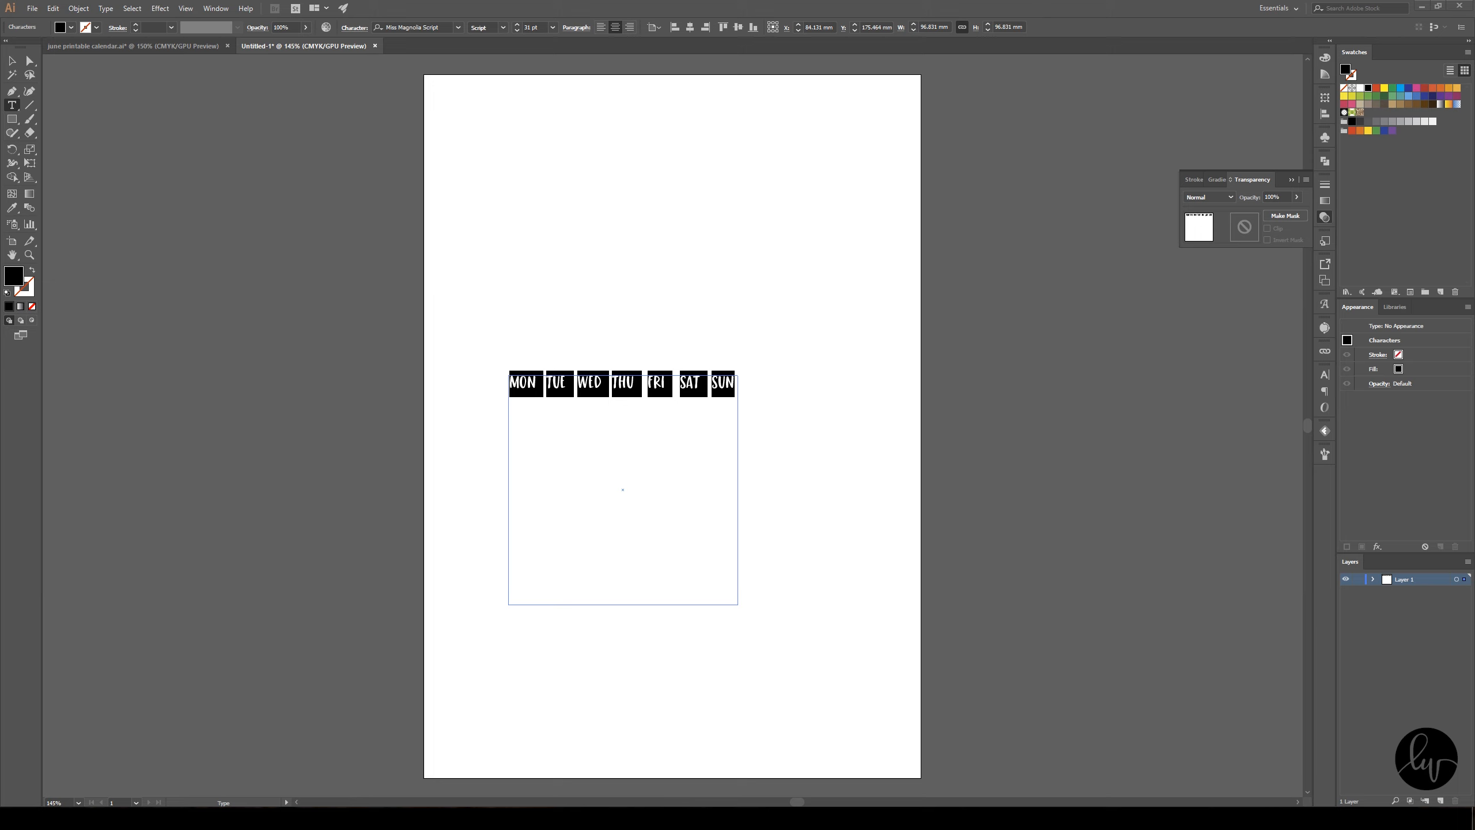
Open the system calendar to check the month's dates
left_click(1426, 818)
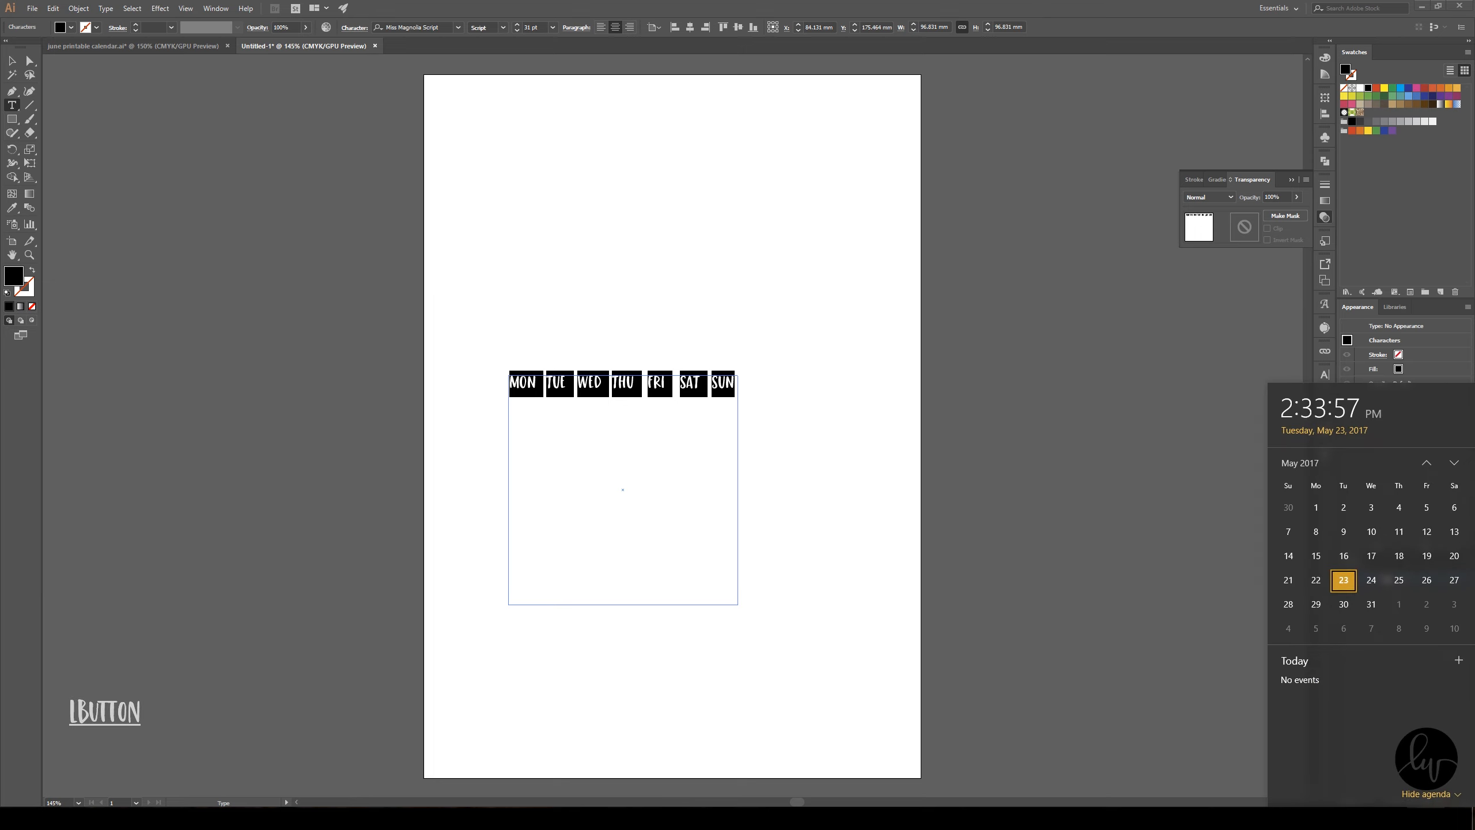